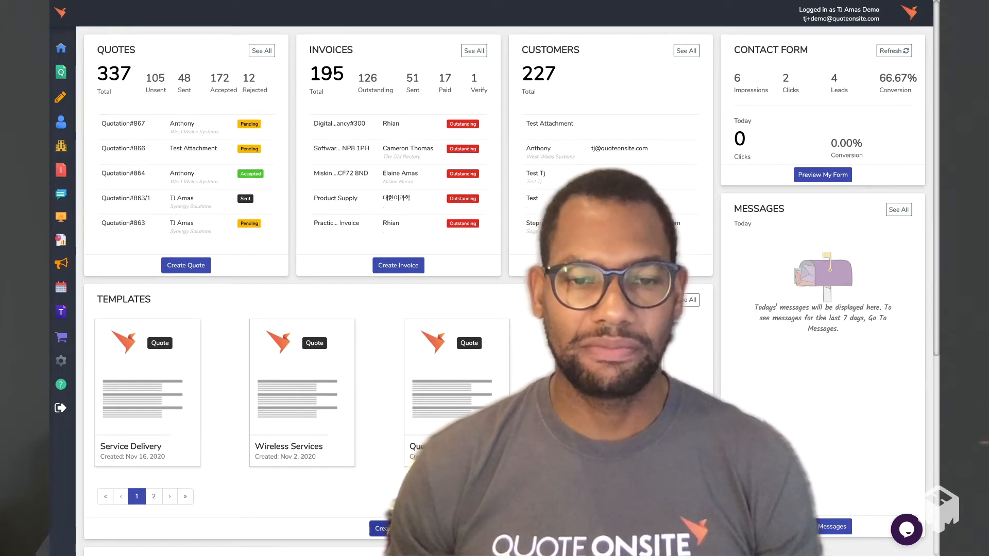
Create a new template named First Template with the document type Quote/Proposal.
left_click(391, 528)
left_click(614, 45)
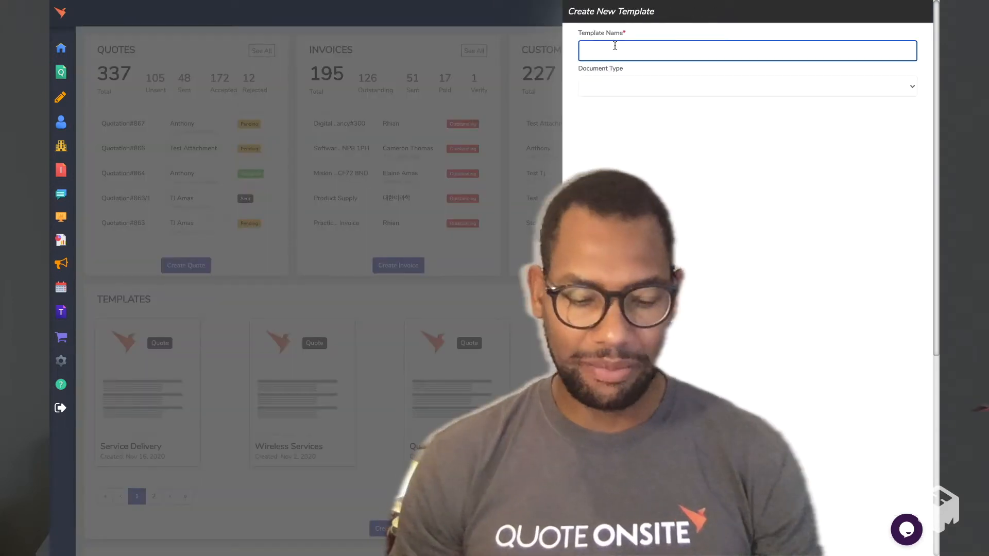
type("First Templ")
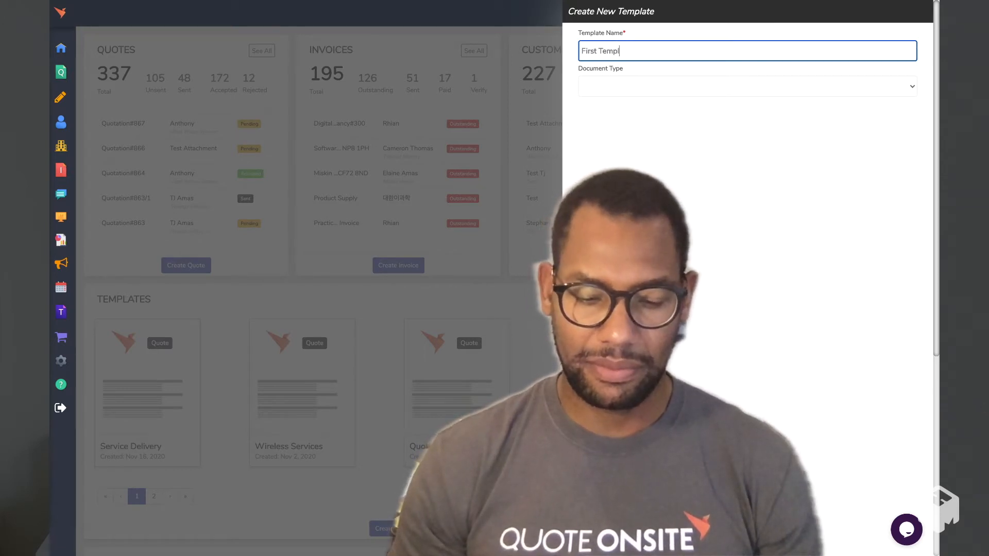
type("ate")
key("Tab")
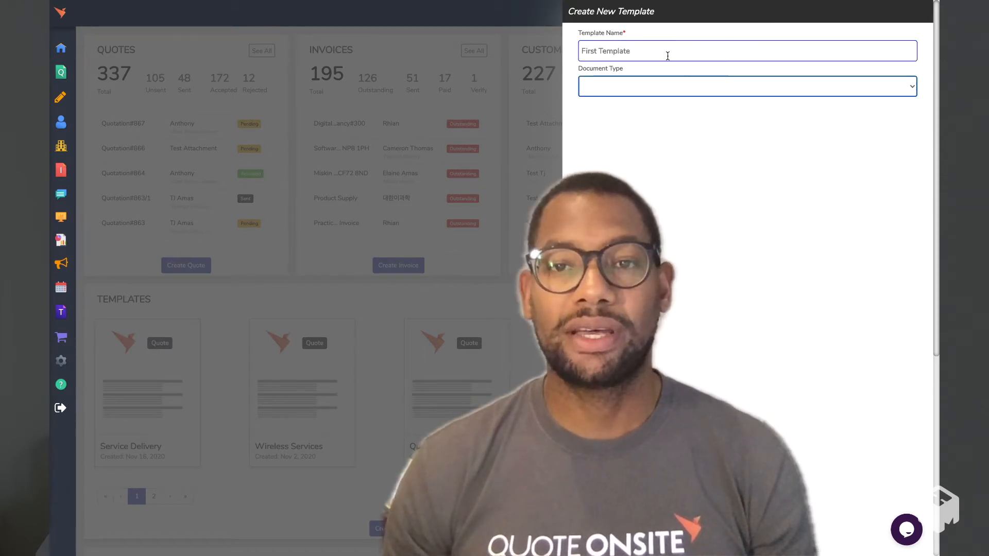
left_click(641, 85)
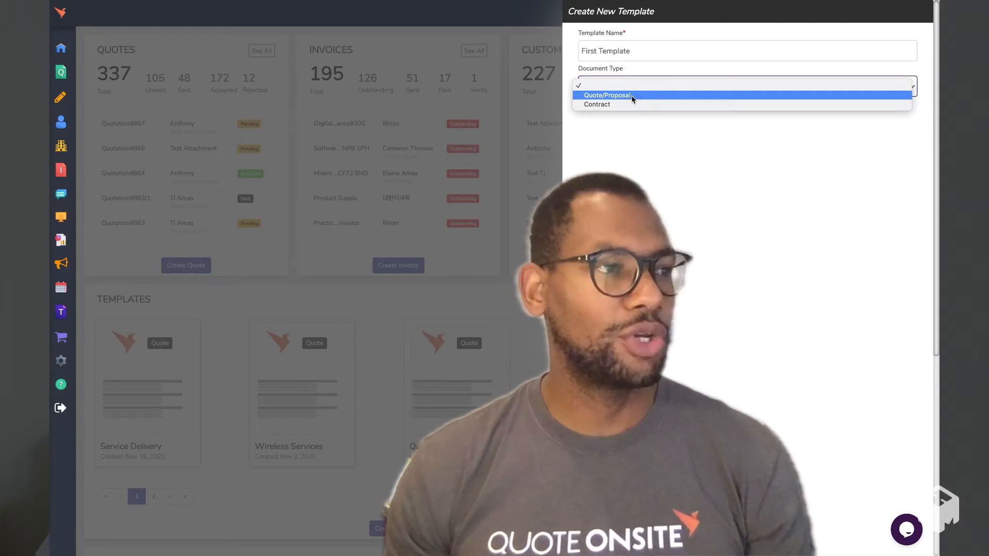
left_click(632, 97)
left_click(600, 536)
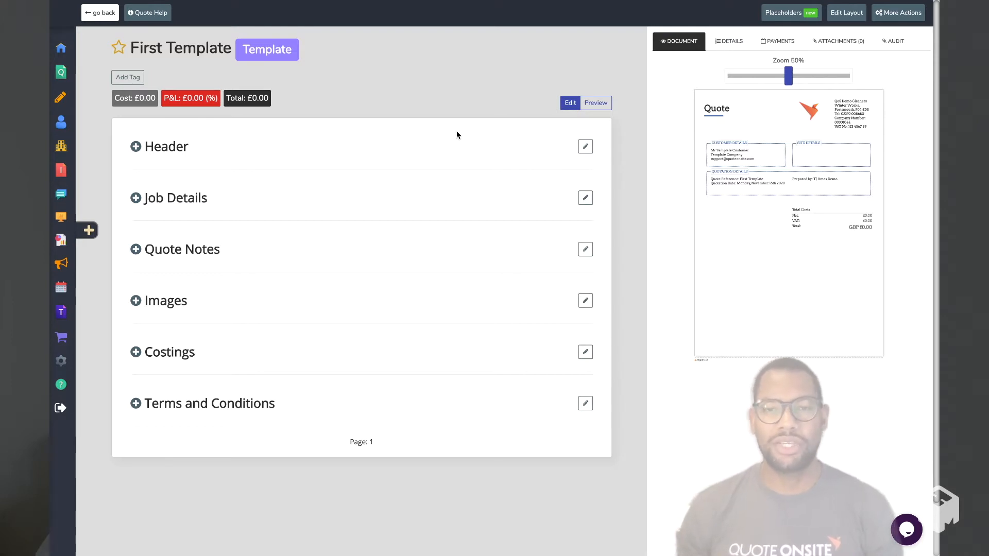
Open the template's layout for editing, set the header layout to Modern (Cover Page), and save the changes.
left_click(585, 147)
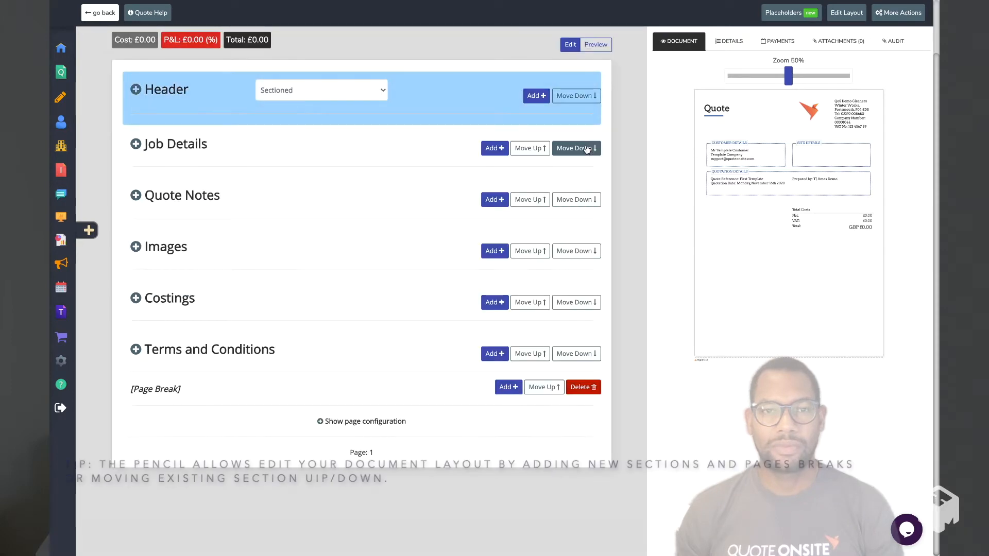
scroll(345, 87, "up", 2)
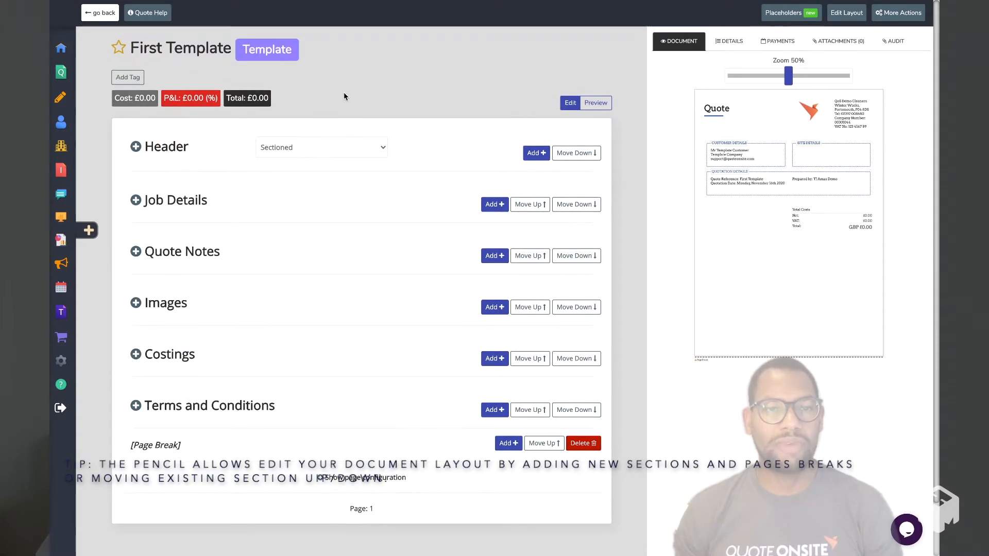
left_click(301, 150)
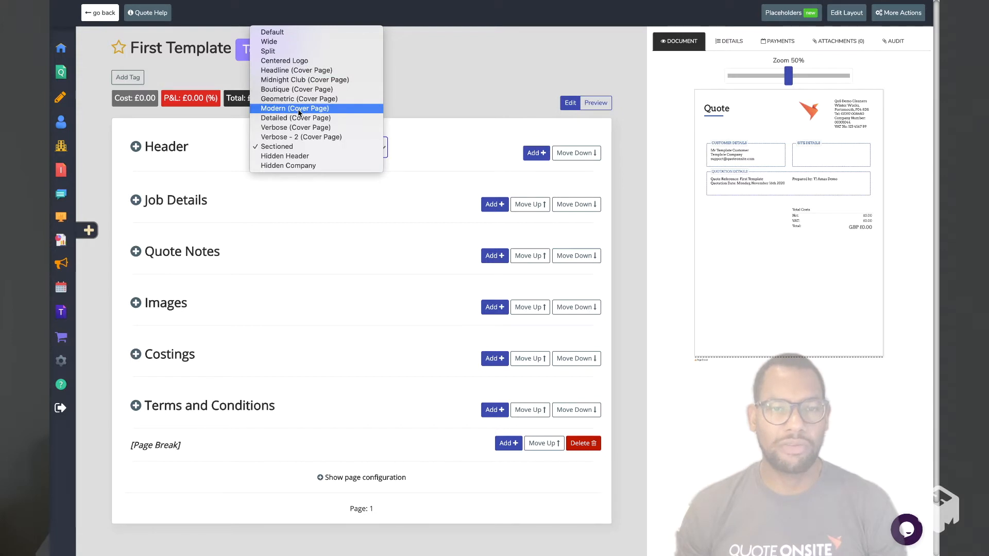
left_click(299, 109)
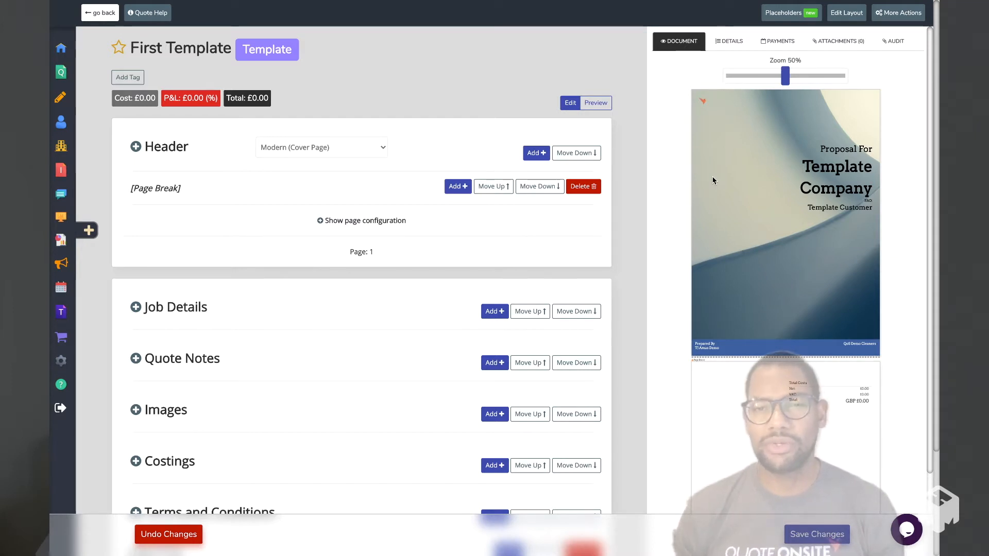
left_click(304, 148)
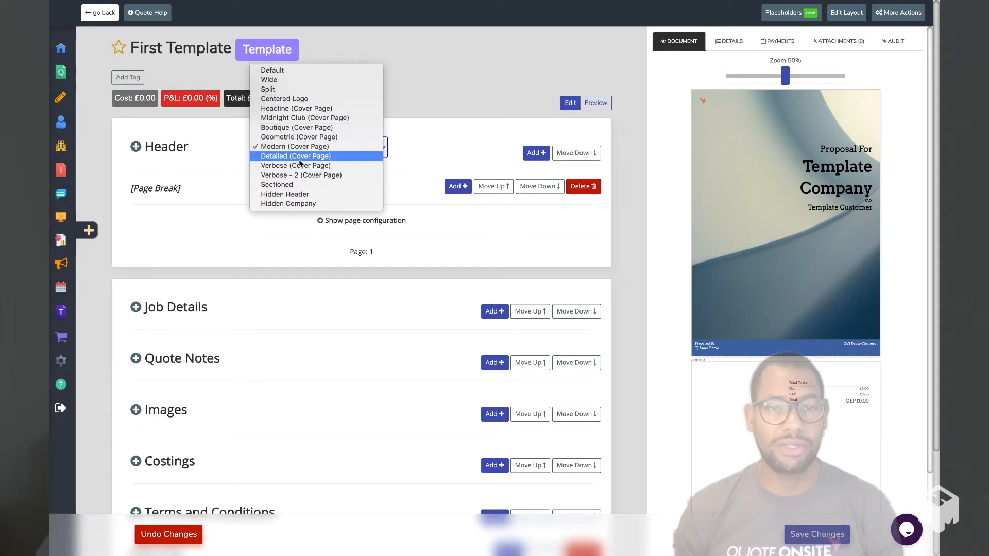
left_click(449, 149)
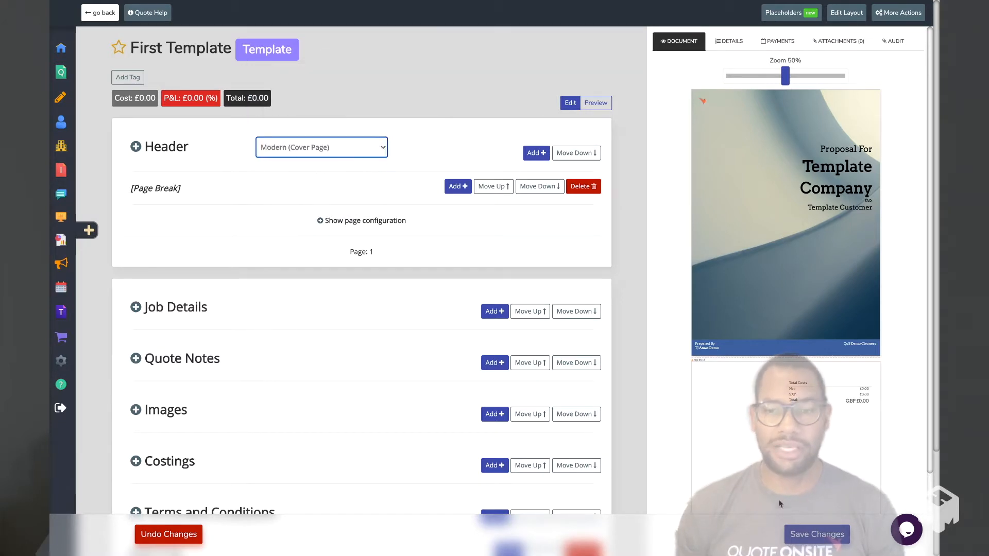
left_click(807, 537)
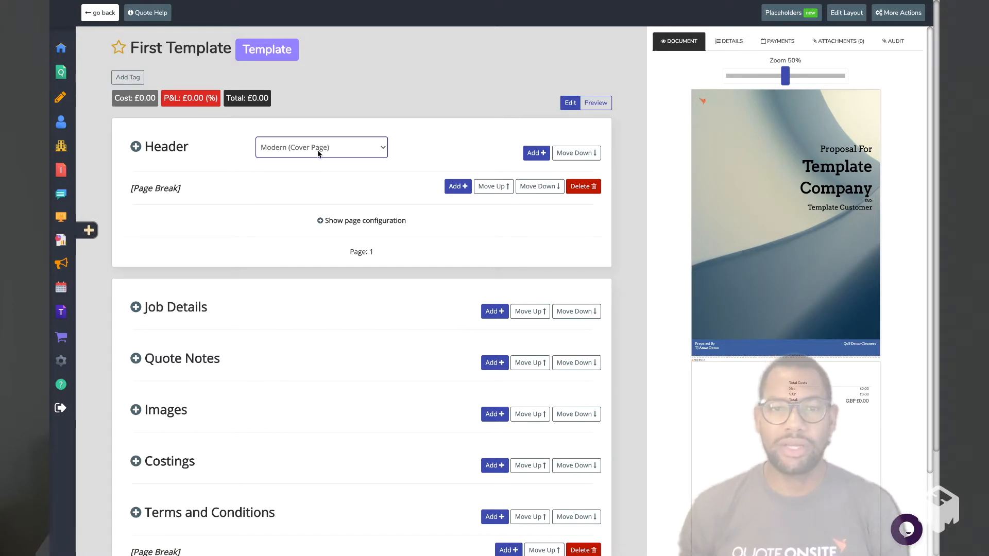
In the page 1 configuration, replace the background image URL with the copied Unsplash link and set the image opacity to 40%.
left_click(358, 226)
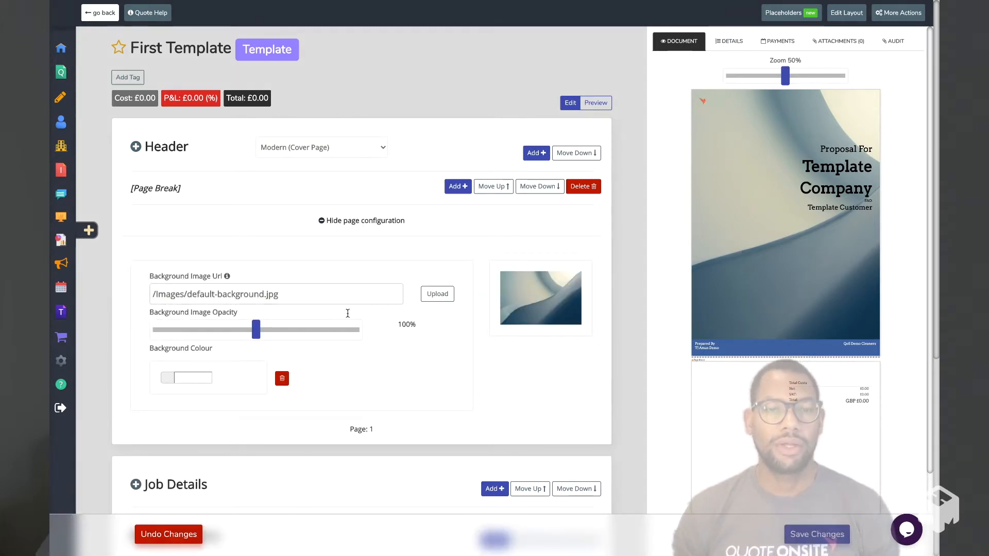
left_click(319, 297)
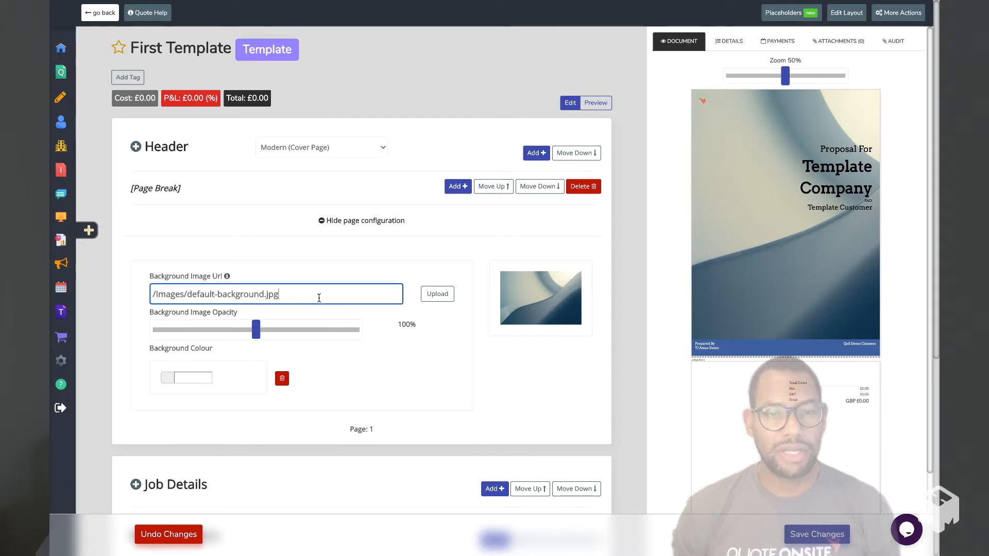
key("ctrl+a")
key("ctrl+v")
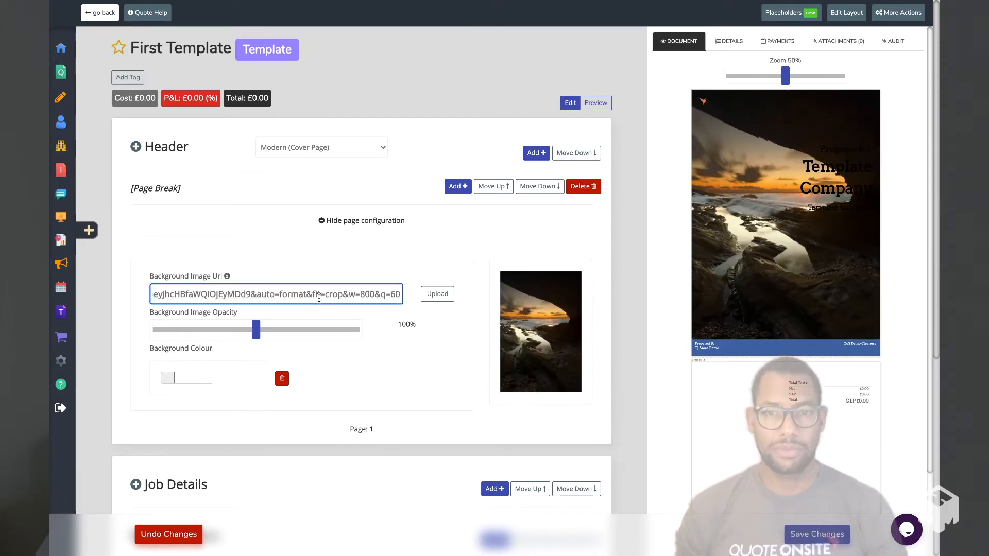
mouse_move(256, 329)
left_mouse_down()
mouse_move(274, 335)
mouse_move(246, 336)
left_mouse_up()
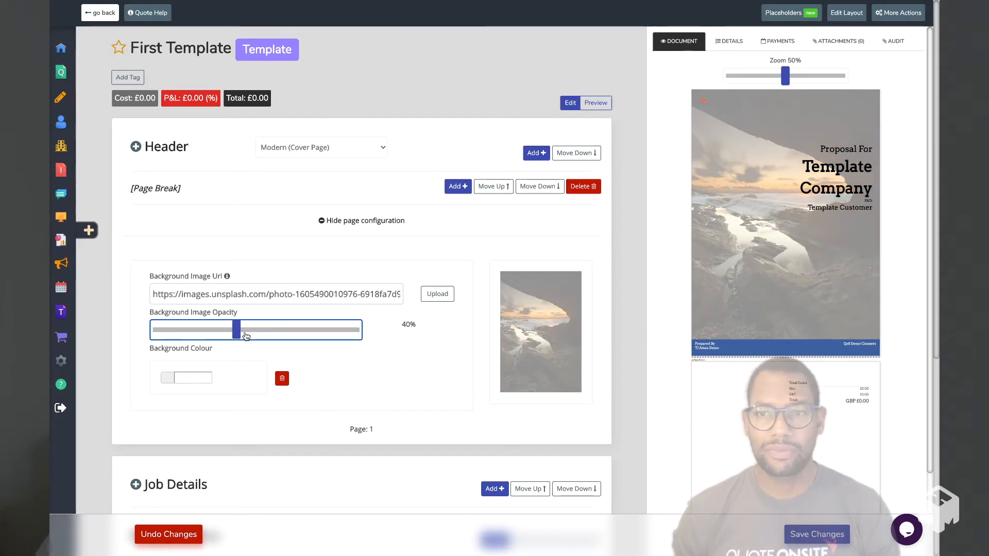
Upload the example JPEG from the Template Images folder as page 1's background image.
left_click(371, 292)
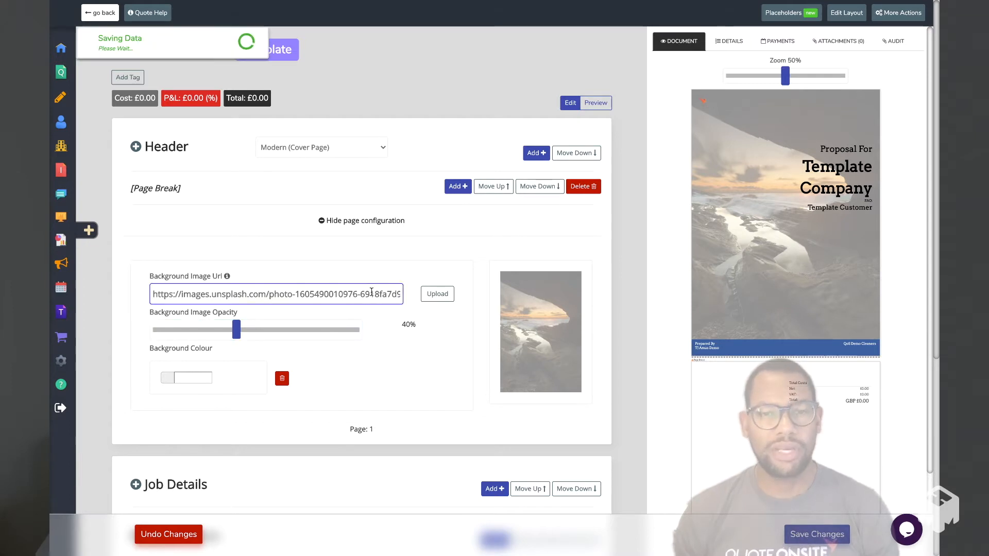
left_click(437, 296)
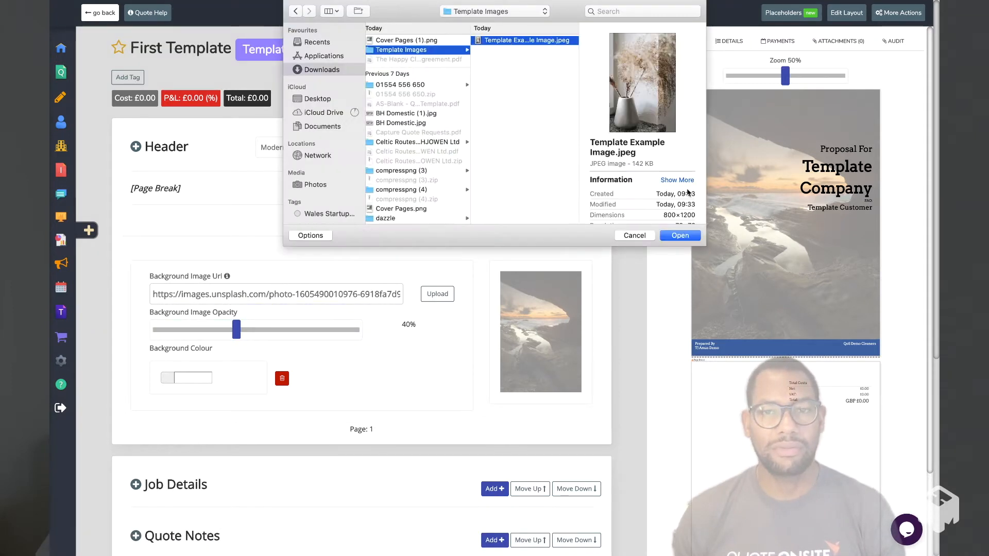
left_click(680, 236)
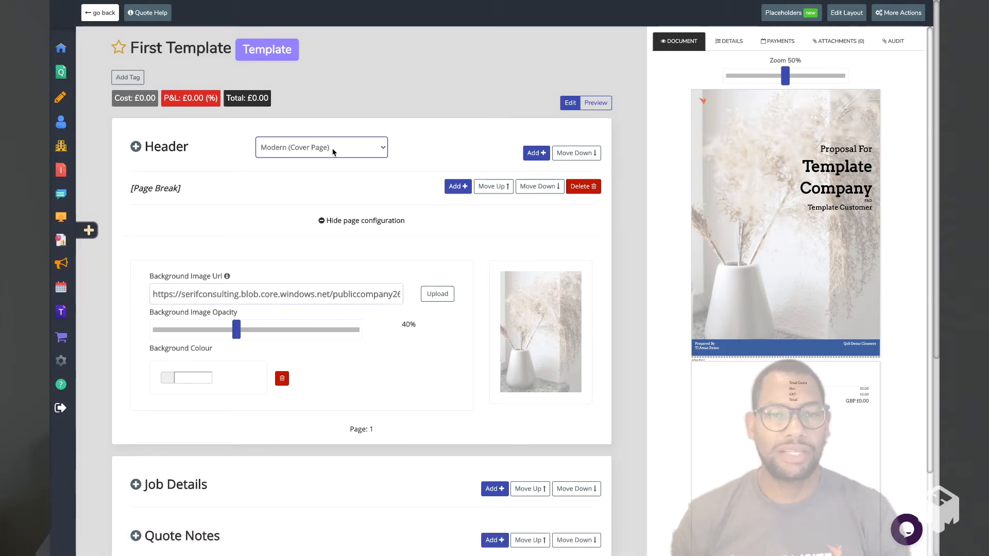
Change the header layout to Hidden Header and save the changes.
left_click(302, 148)
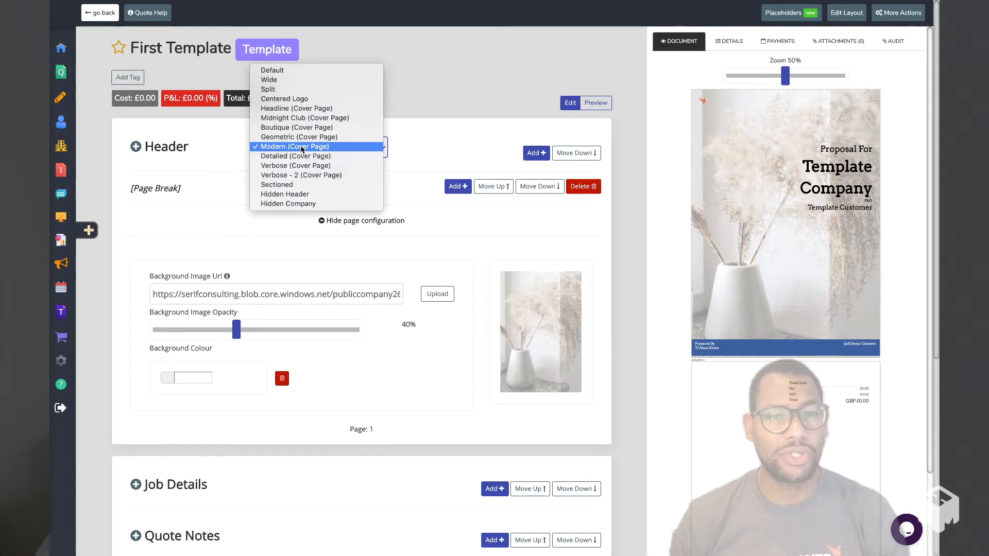
left_click(304, 194)
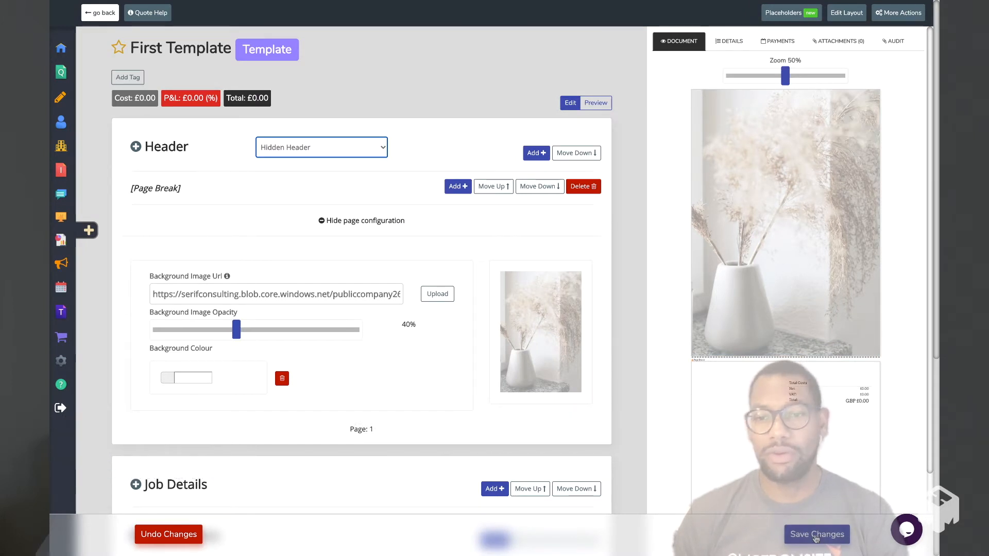
scroll(816, 539, "down", 1)
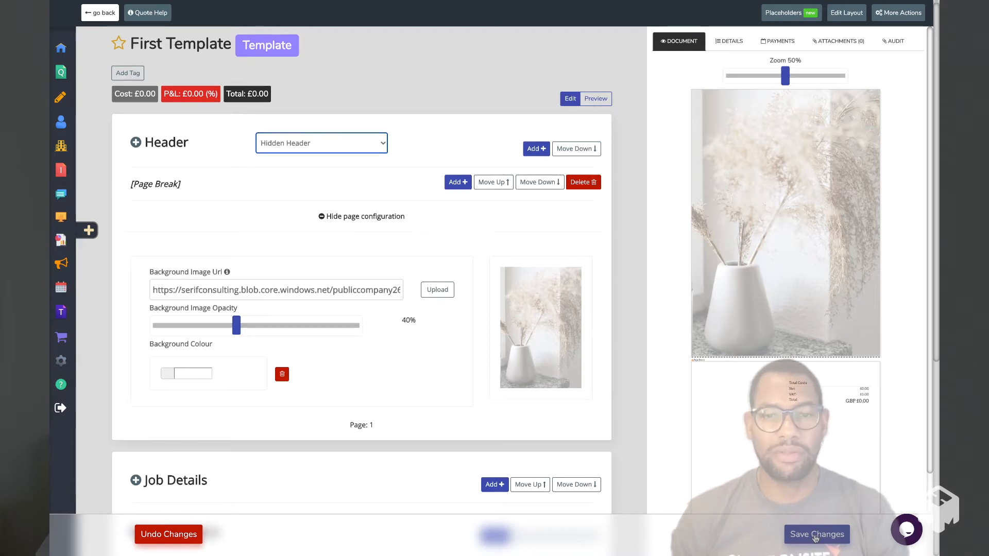
left_click(816, 539)
Upload Cover Pages (1).png as page 1's background, set its opacity to 100%, and save, enlarging the document preview to check it.
left_click(434, 291)
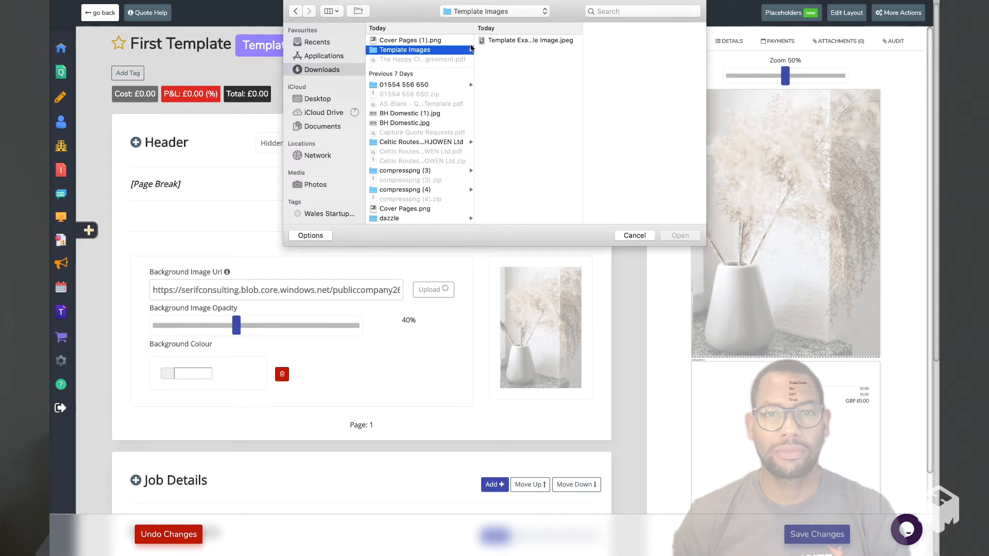
left_click(421, 40)
left_click(681, 236)
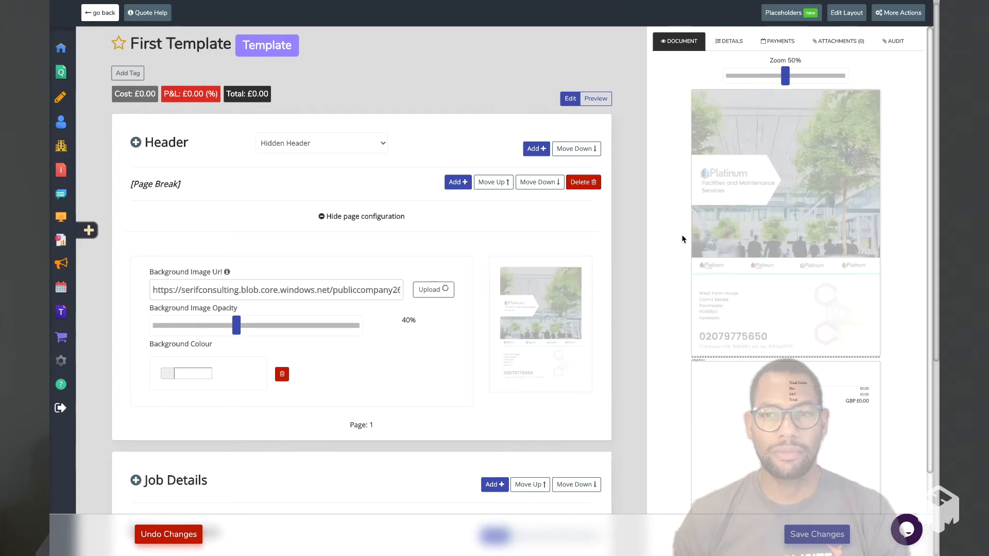
left_click_drag(237, 325, 367, 328)
left_click_drag(786, 76, 887, 87)
scroll(761, 215, "down", 1)
left_click(811, 542)
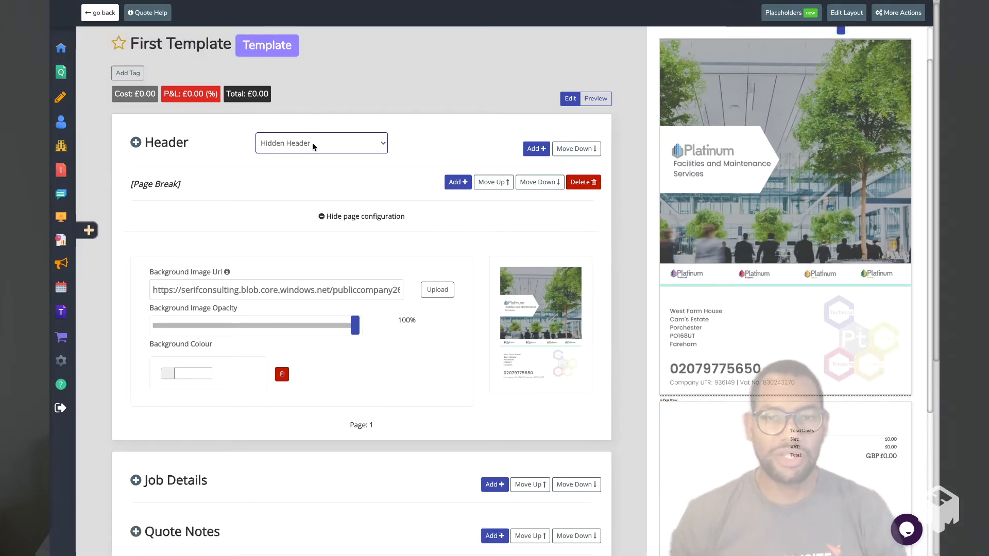
Move the Header section down below the first page break and save the changes.
left_click(332, 147)
left_click(422, 135)
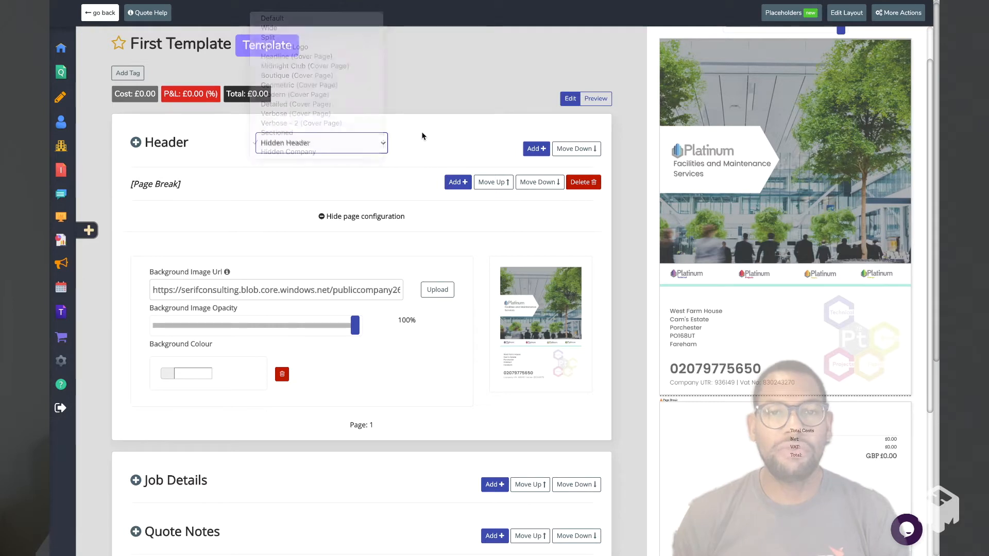
left_click(577, 152)
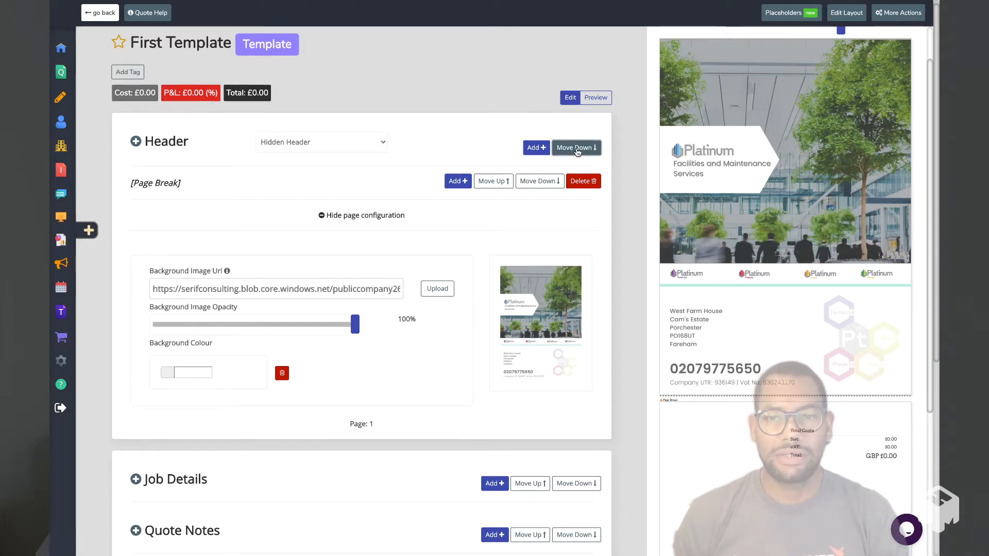
scroll(778, 343, "down", 1)
scroll(778, 343, "down", 1)
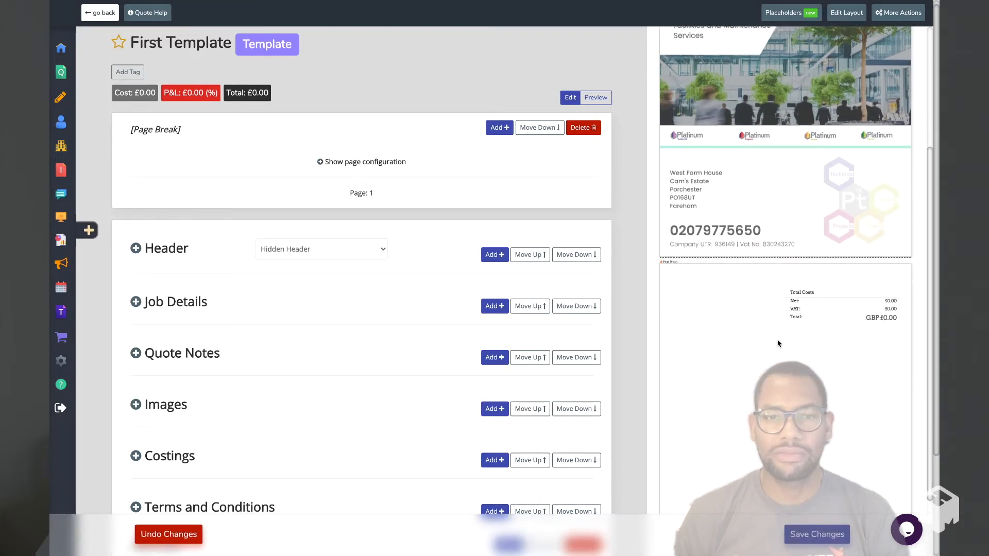
left_click(816, 534)
Change the header layout to Hidden Company and save the changes.
left_click(311, 251)
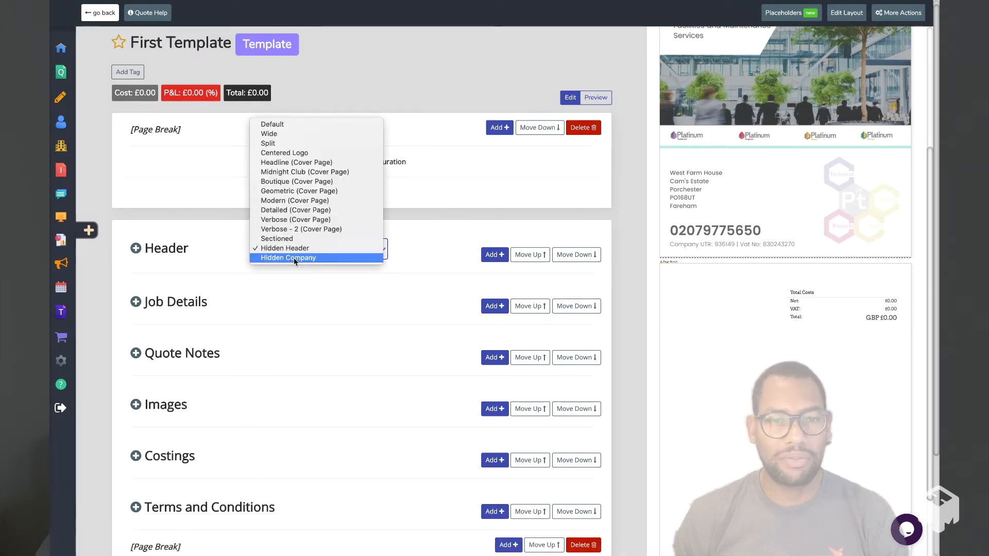
left_click(294, 257)
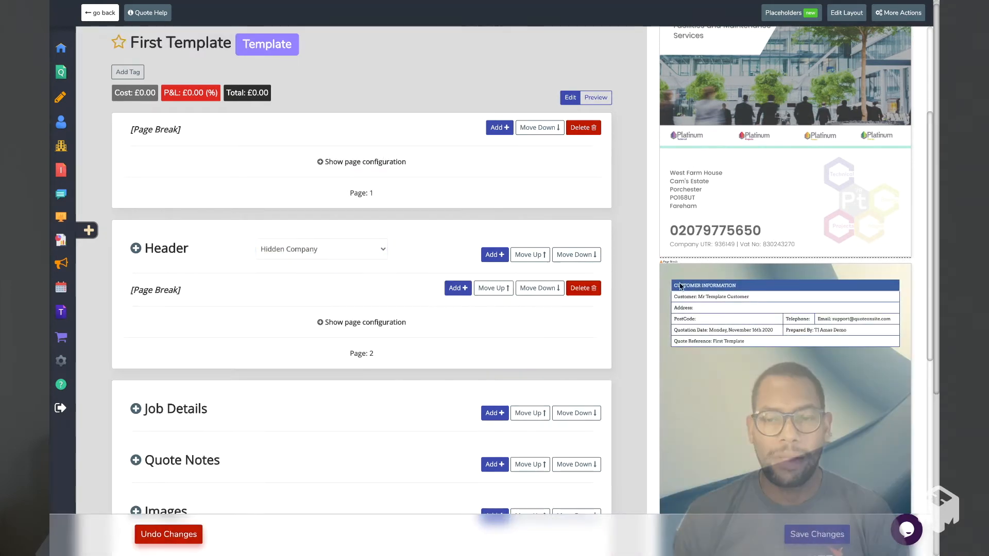
scroll(867, 307, "down", 1)
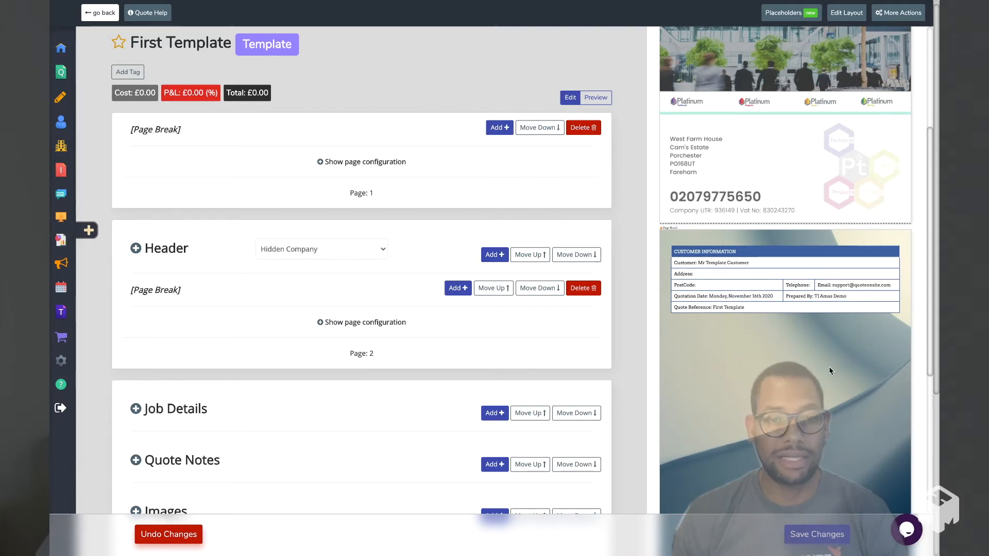
left_click(818, 536)
Review the section order and page breaks against the pages in the document preview.
scroll(428, 376, "down", 4)
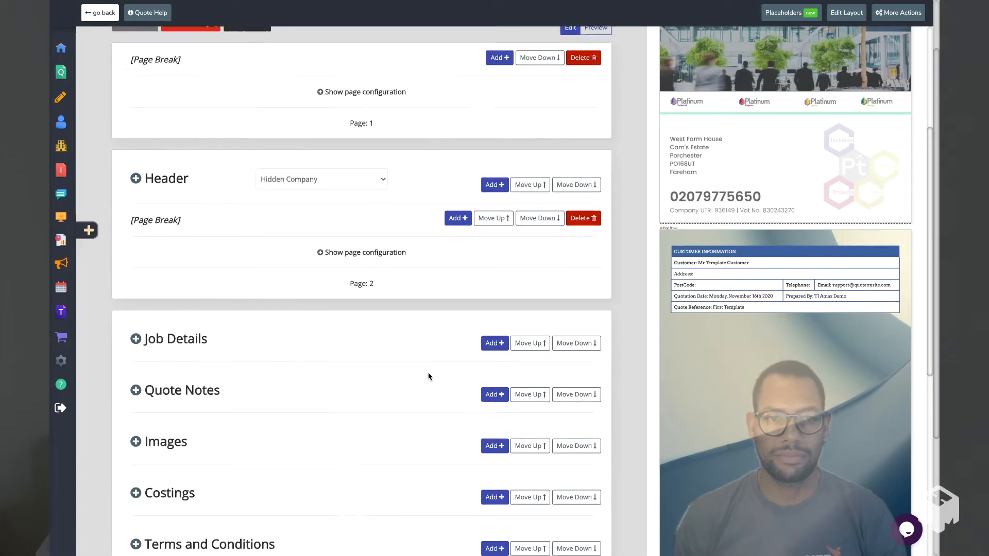
scroll(428, 376, "up", 4)
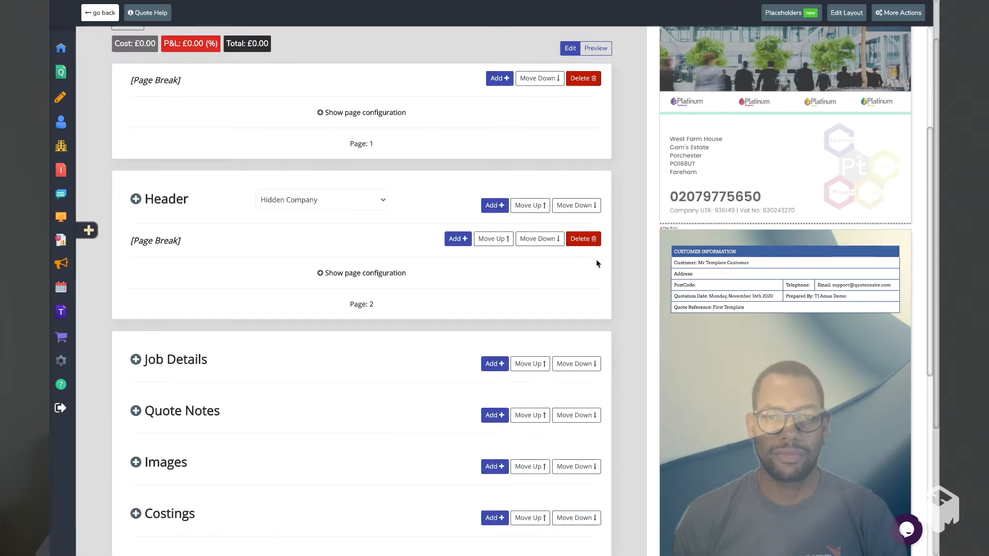
scroll(815, 329, "down", 8)
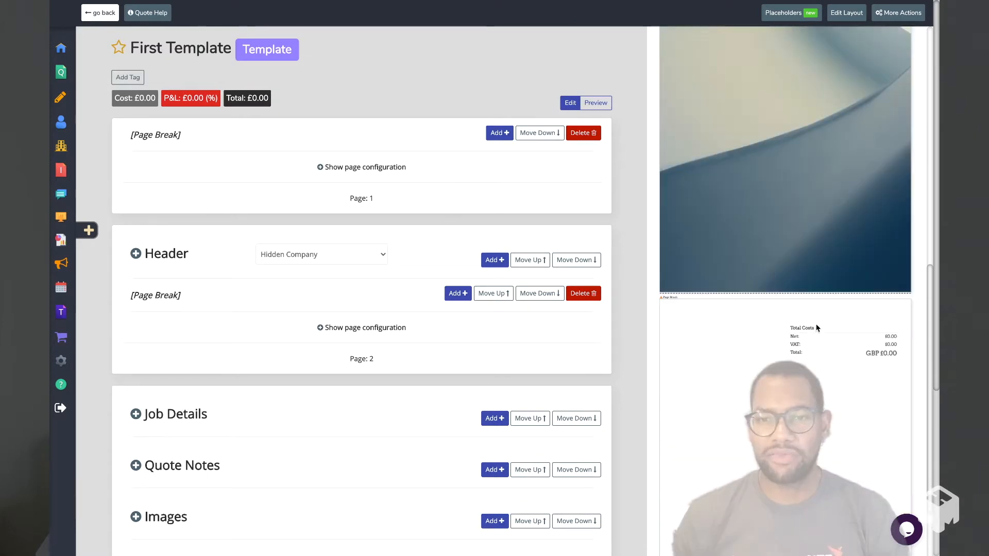
scroll(816, 324, "up", 9)
scroll(815, 328, "down", 2)
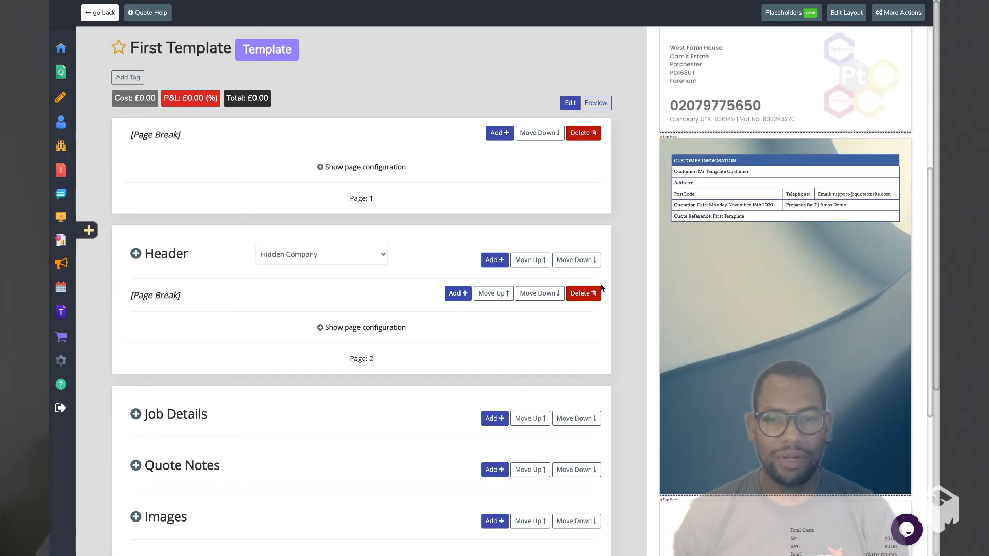
Delete the page break directly below the Header section so the following sections share its page.
left_click(587, 295)
scroll(587, 297, "down", 1)
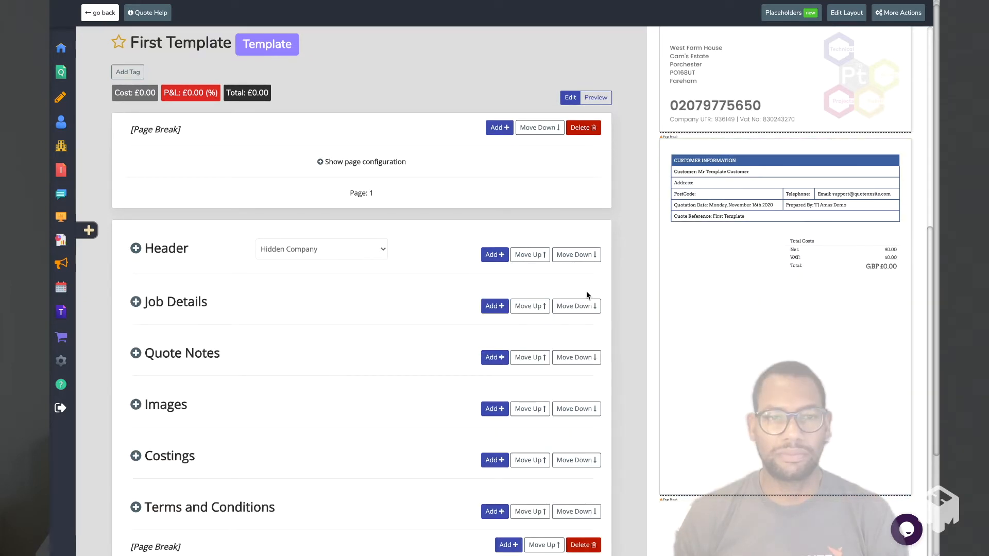
scroll(190, 247, "down", 1)
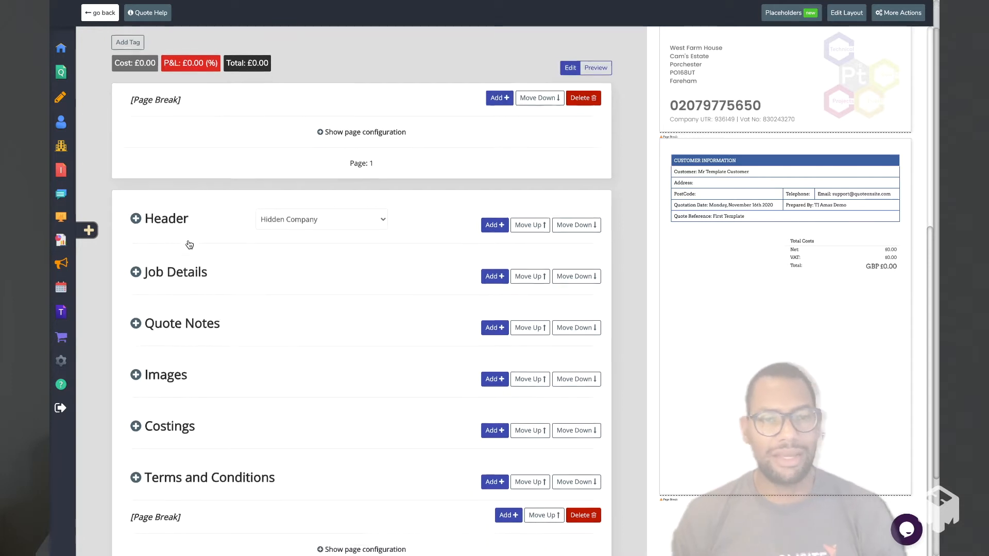
Examine the contents of the Job Details, Quote Notes, Images, Costings and Terms and Conditions sections.
left_click(137, 268)
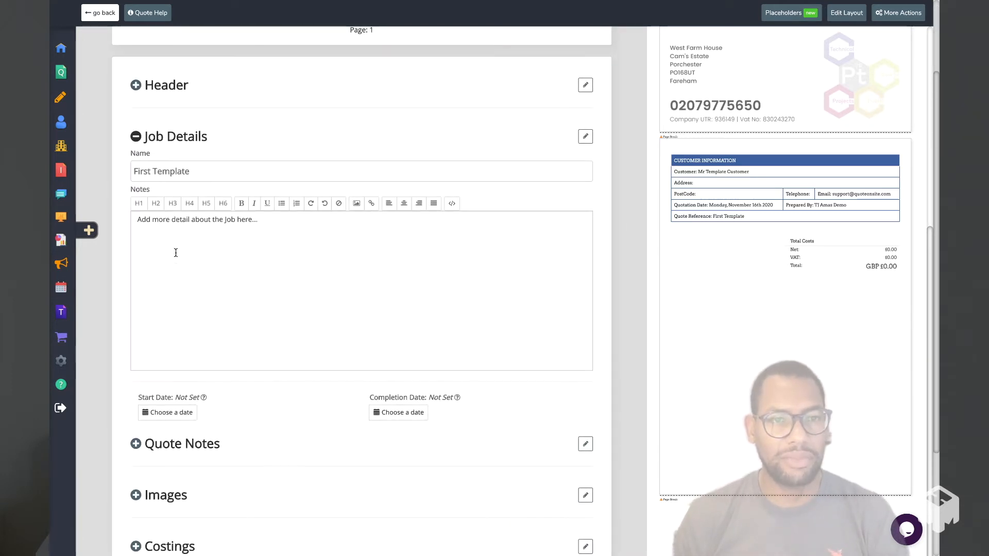
left_click(181, 138)
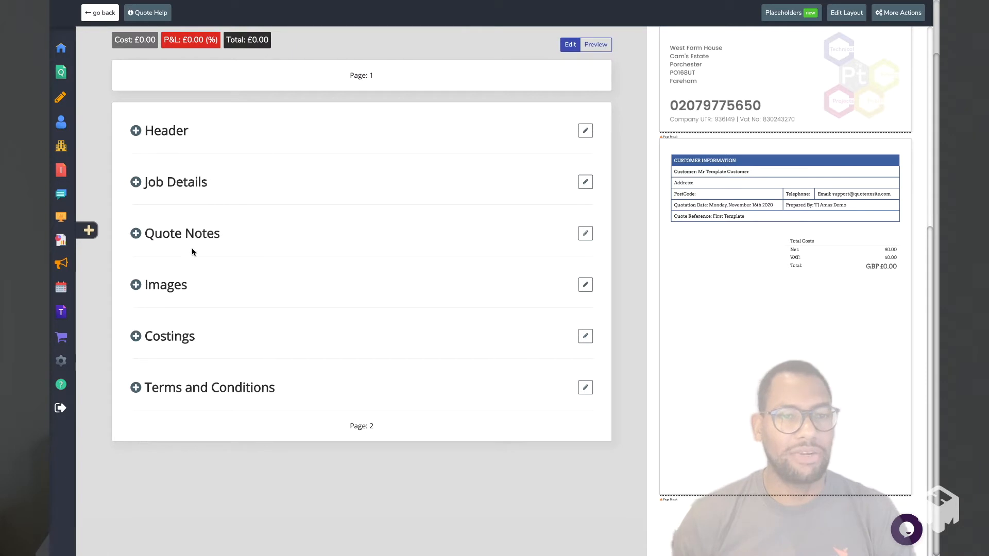
left_click(190, 233)
scroll(191, 234, "down", 1)
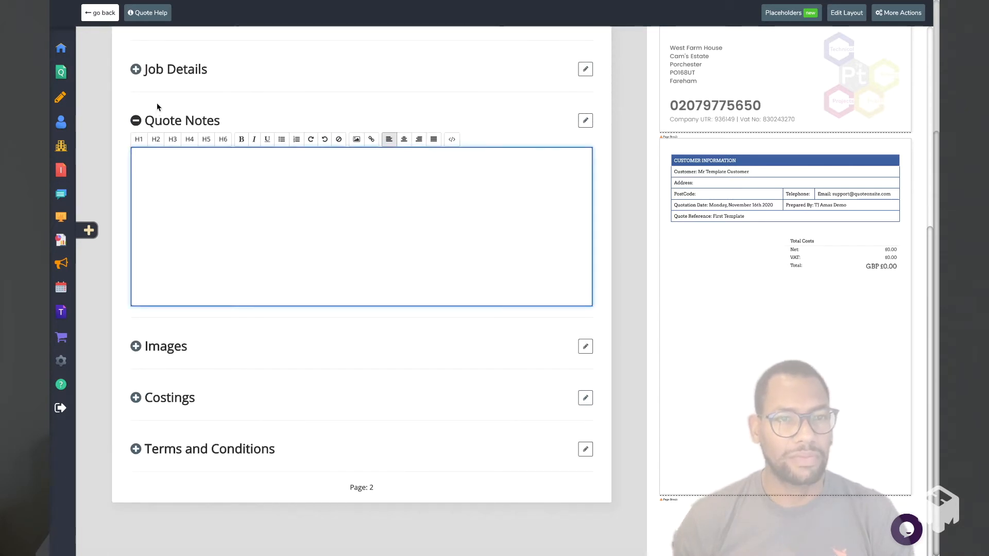
left_click(175, 120)
left_click(168, 284)
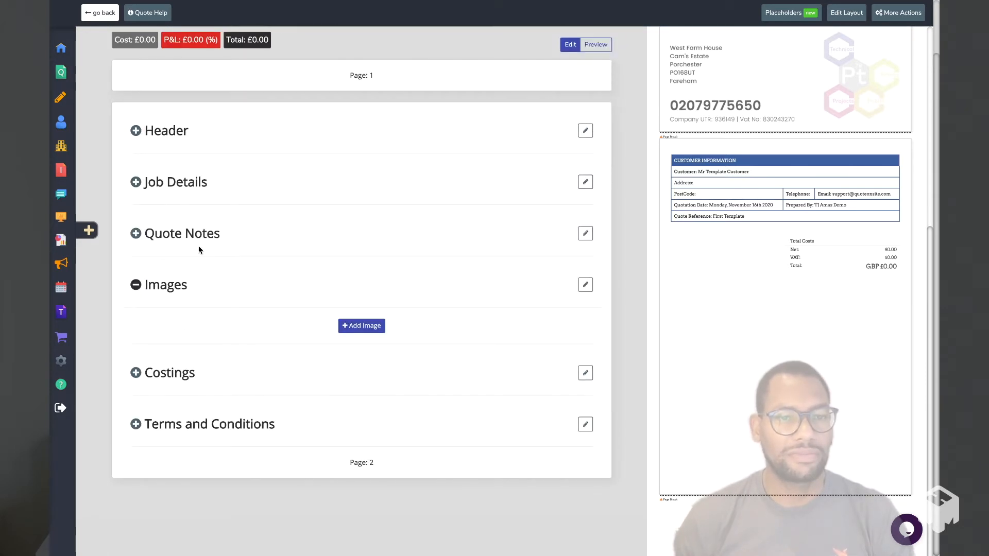
left_click(184, 374)
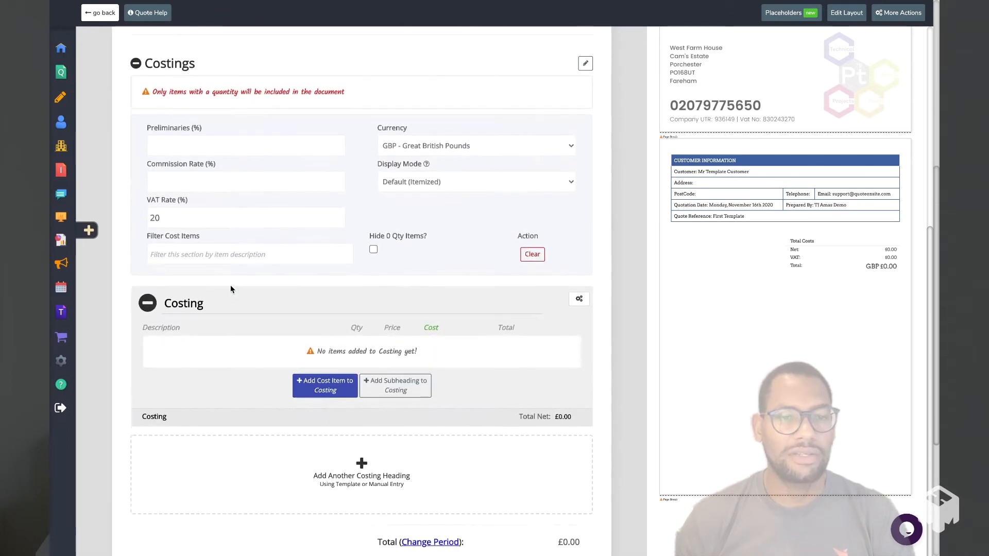
scroll(230, 289, "down", 2)
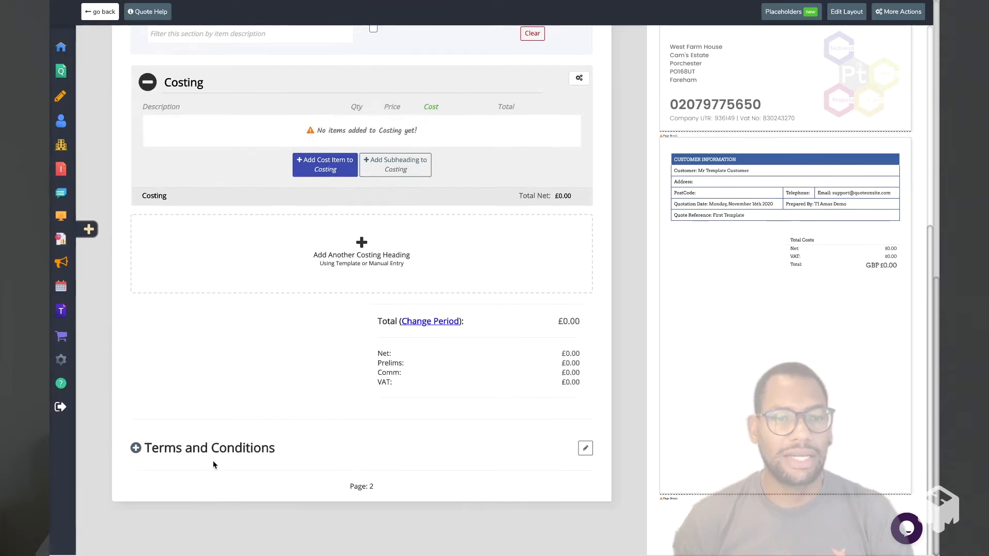
left_click(227, 447)
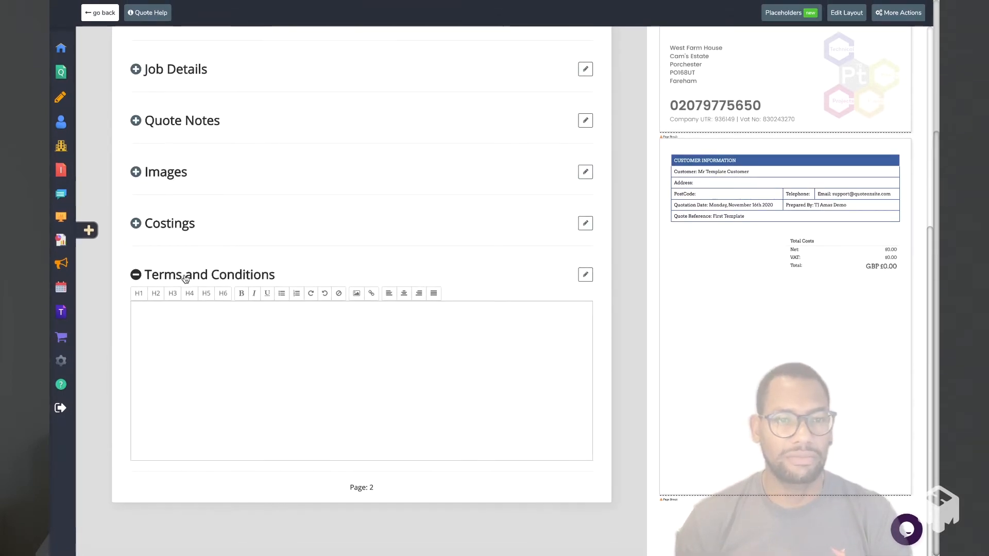
left_click(184, 280)
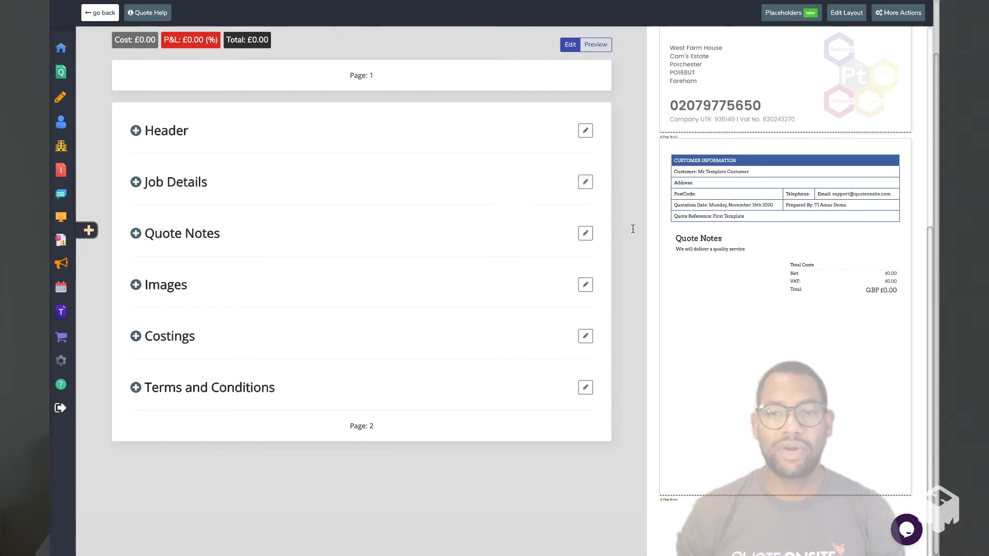
Insert a page break after the Quote Notes section and check the pages in the document preview.
left_click(585, 234)
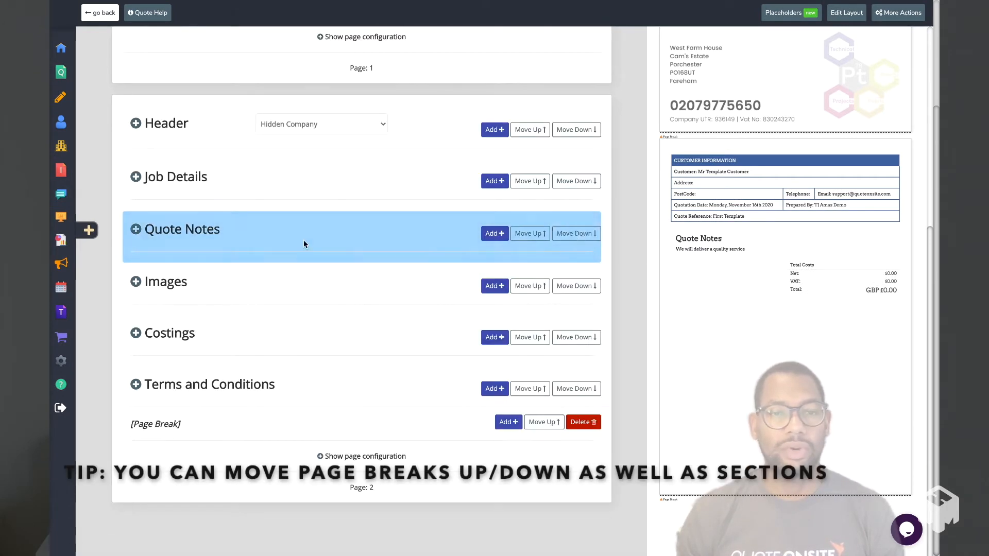
left_click(494, 234)
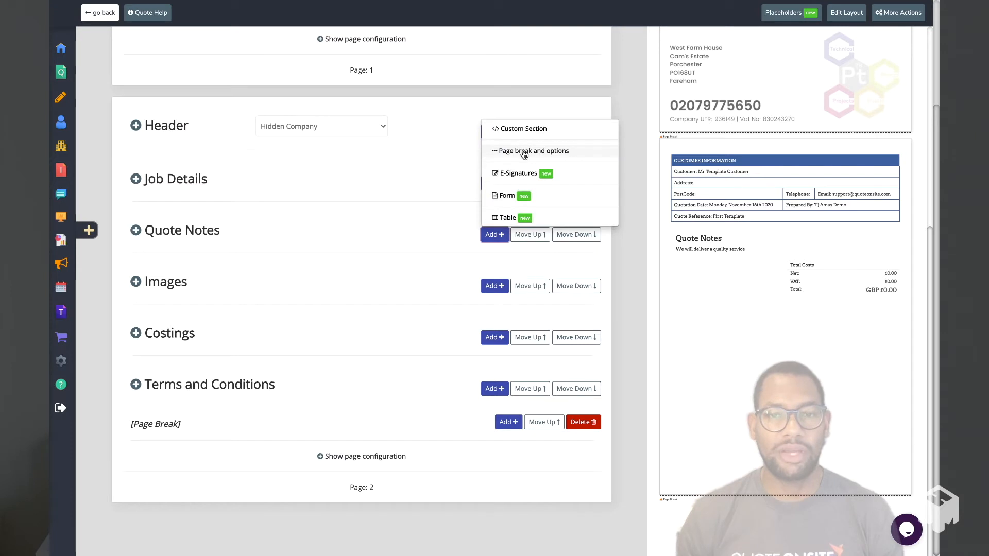
left_click(524, 150)
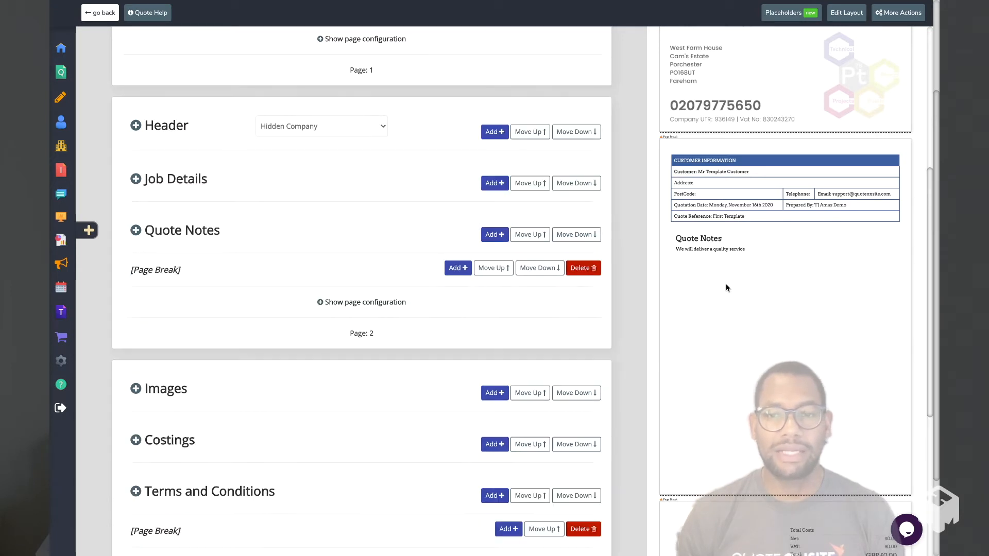
scroll(721, 286, "down", 5)
scroll(350, 288, "down", 2)
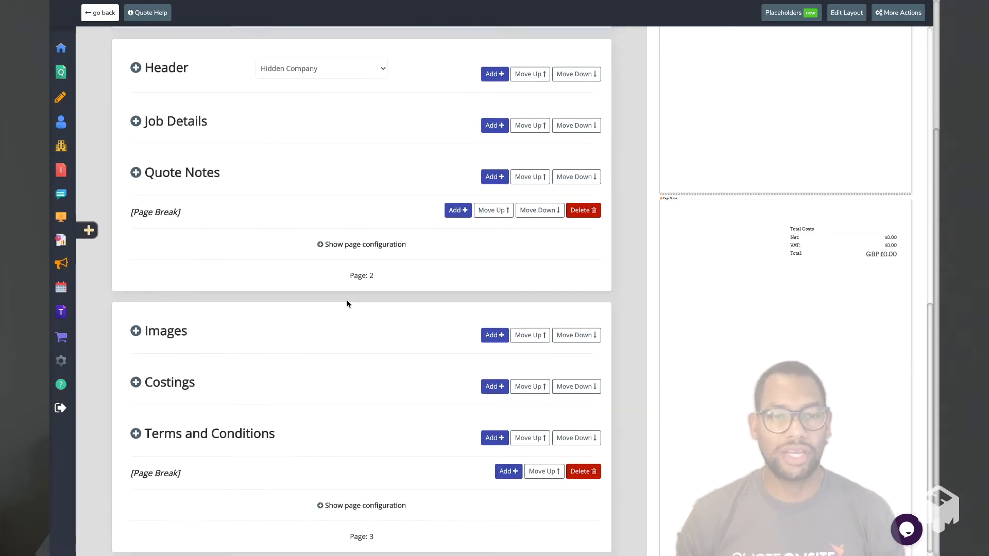
scroll(409, 373, "up", 2)
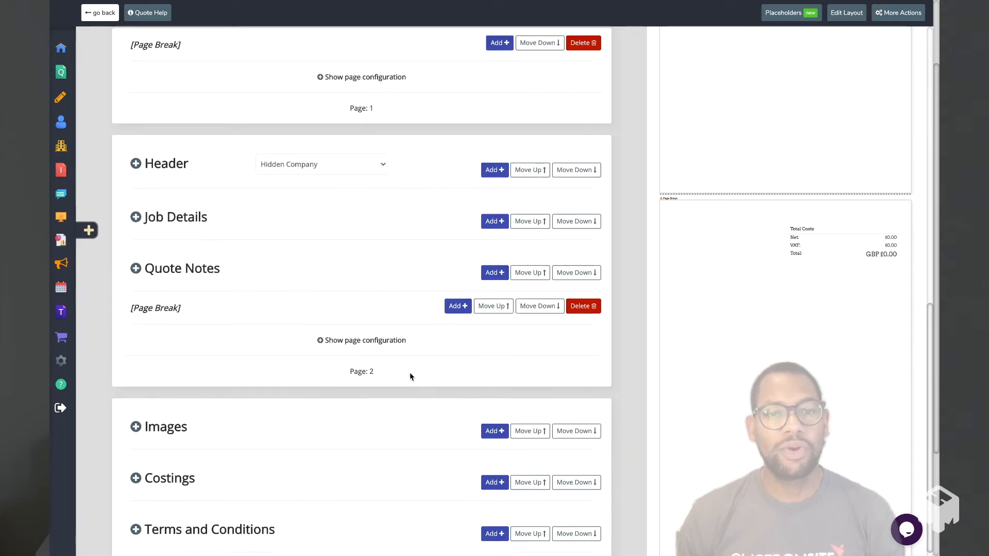
scroll(808, 229, "up", 5)
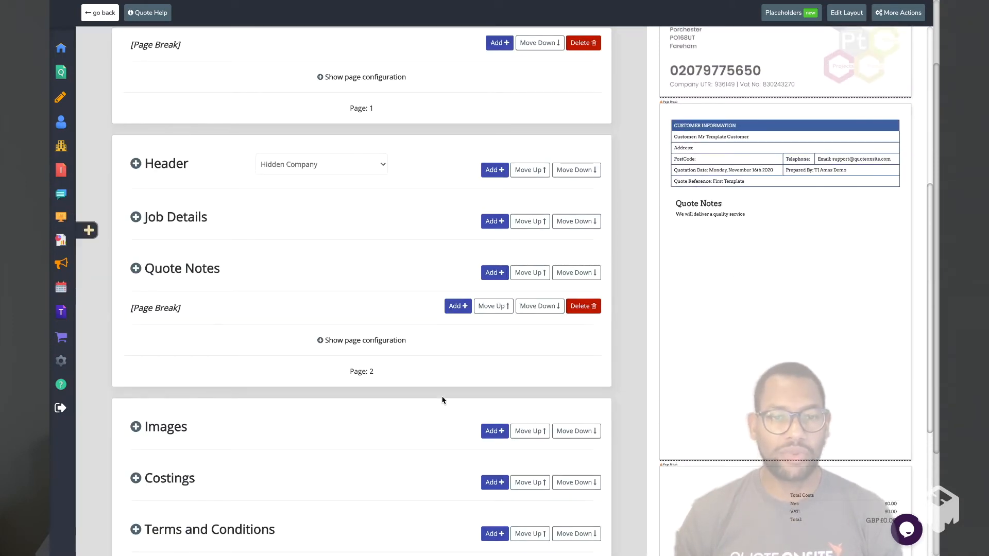
Paste the copied Unsplash image URL as page 2's background, set its opacity to 20%, and save the changes.
left_click(360, 341)
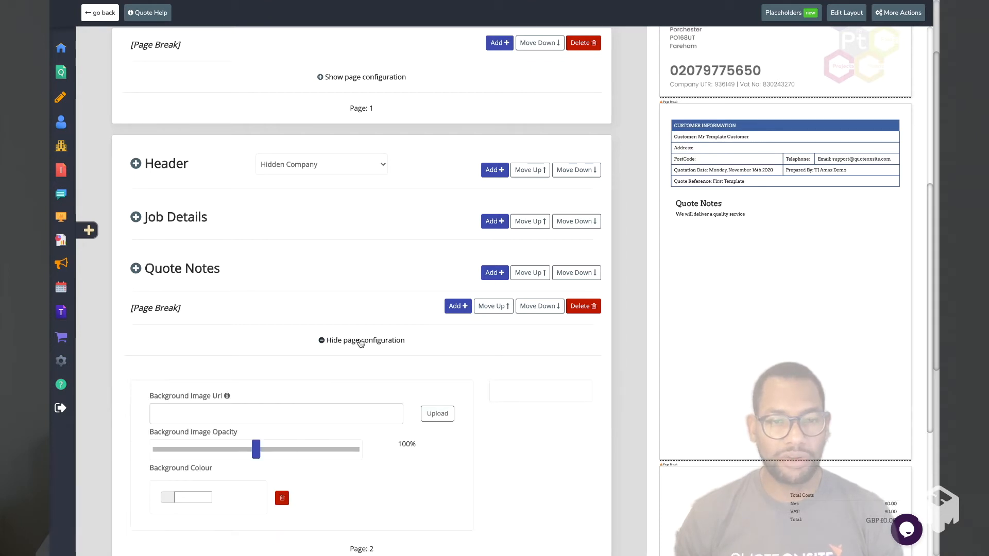
scroll(363, 352, "down", 1)
left_click(347, 379)
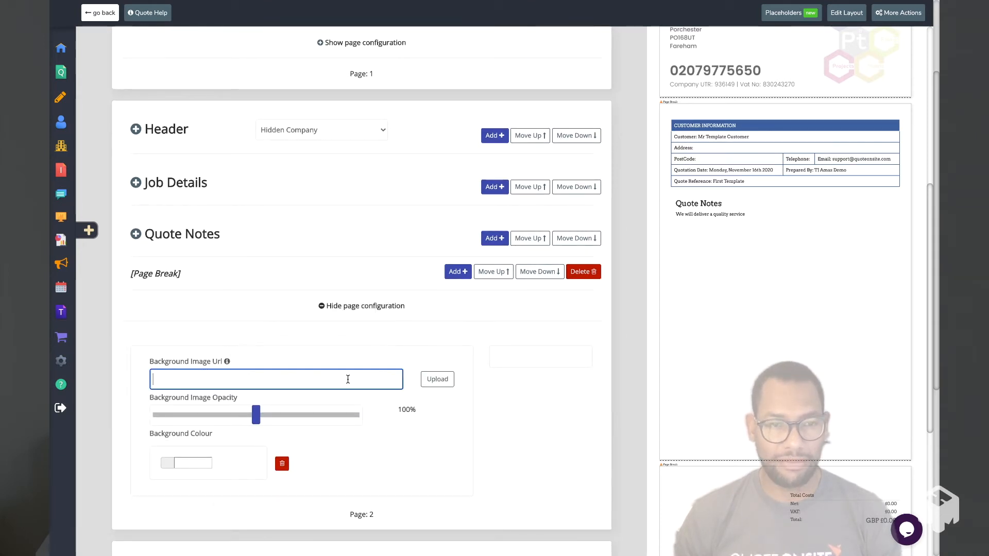
key("ctrl+v")
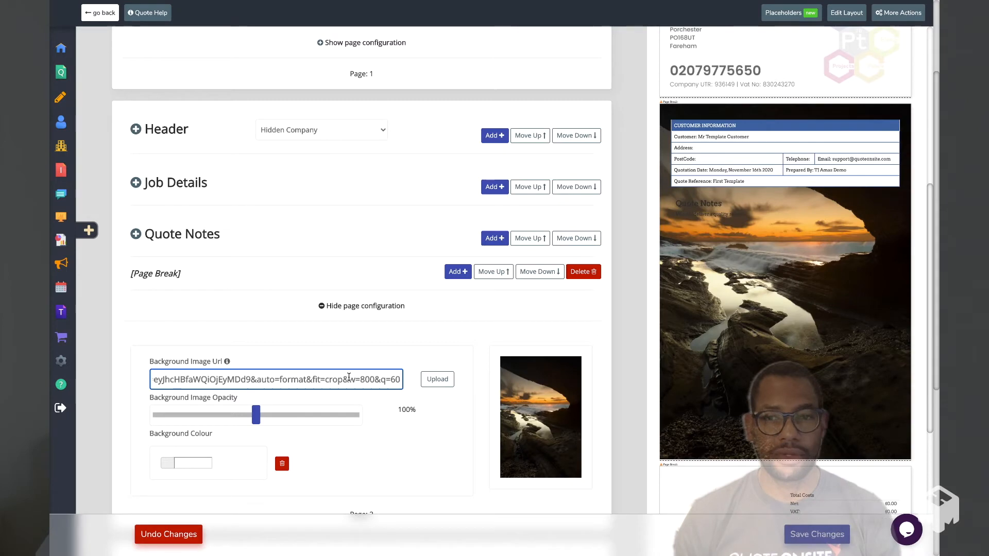
left_click_drag(256, 415, 197, 416)
Start a new image in page 3's Images section and browse the stored images available to choose from.
scroll(413, 270, "down", 5)
scroll(413, 271, "up", 1)
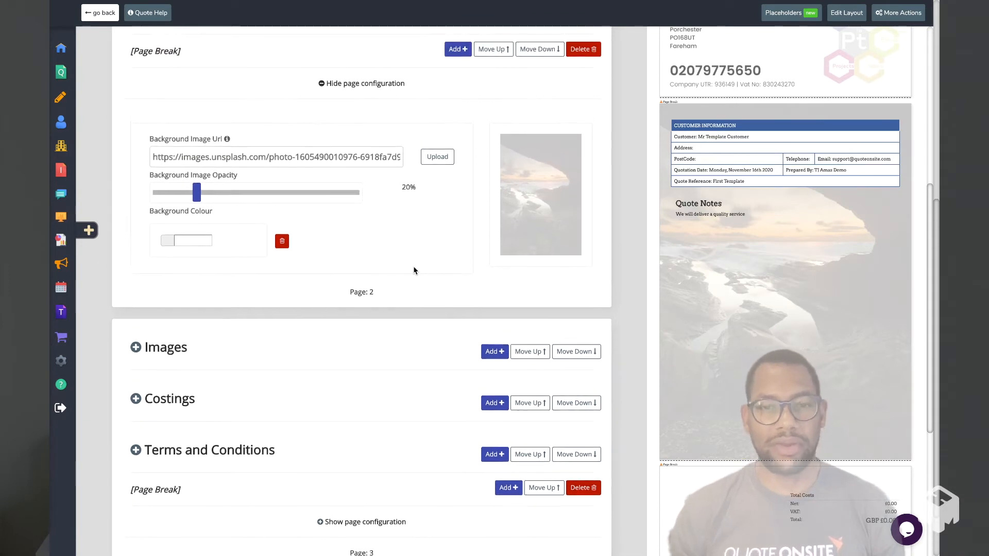
scroll(413, 270, "down", 1)
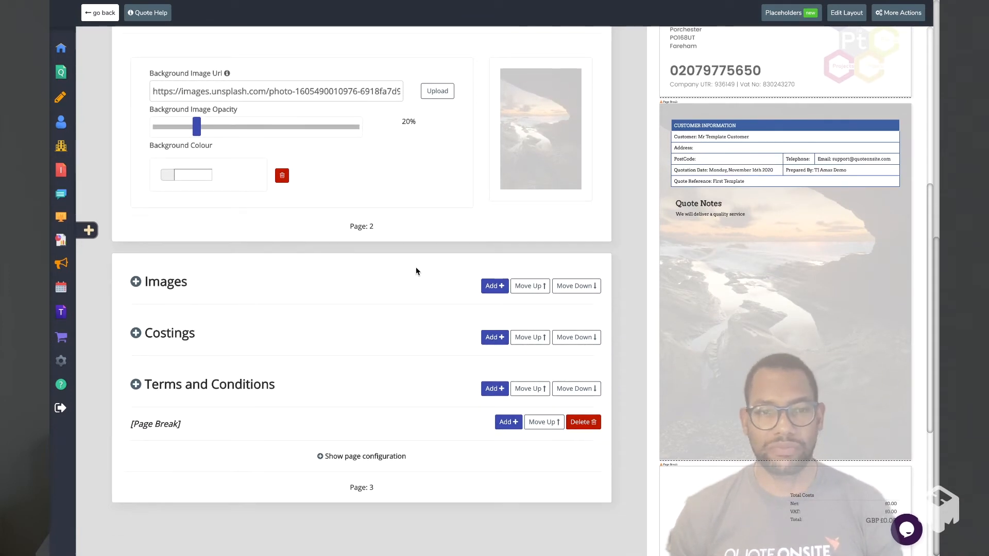
left_click(173, 284)
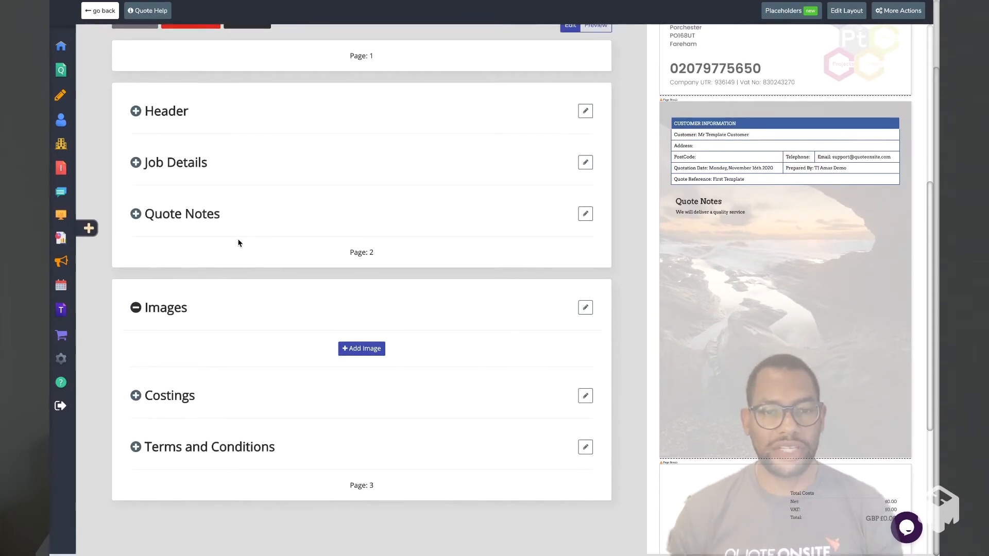
left_click(358, 353)
scroll(646, 169, "down", 3)
scroll(646, 171, "up", 1)
scroll(646, 171, "up", 1)
scroll(646, 172, "down", 5)
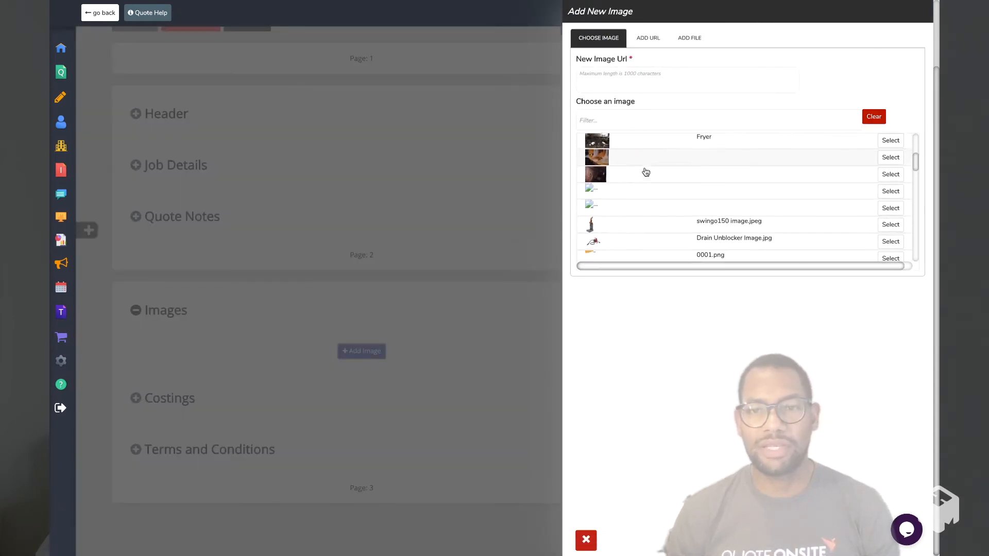
Upload Cover Pages (1).png from Downloads into the Images section and collapse the section.
left_click(702, 34)
left_click(740, 100)
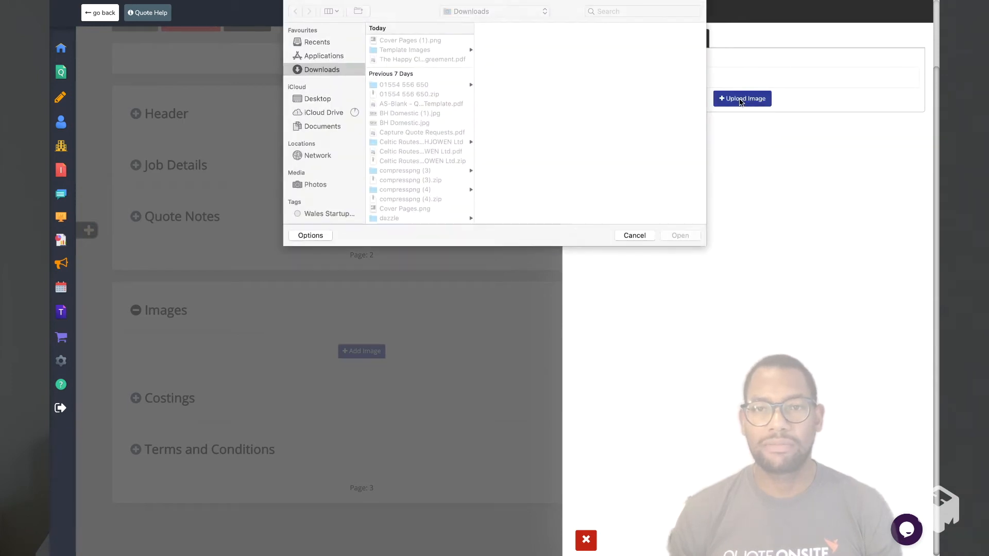
left_click(414, 41)
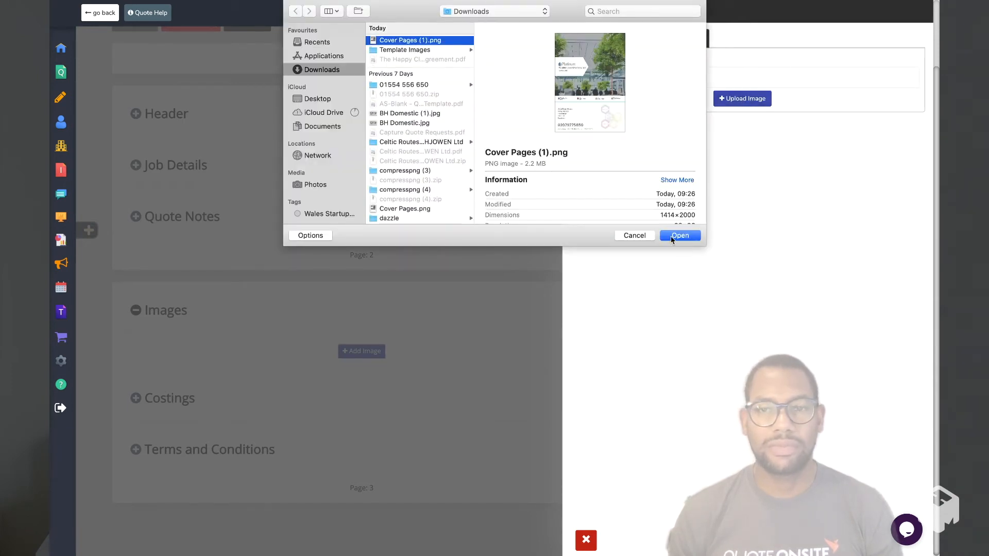
left_click(679, 235)
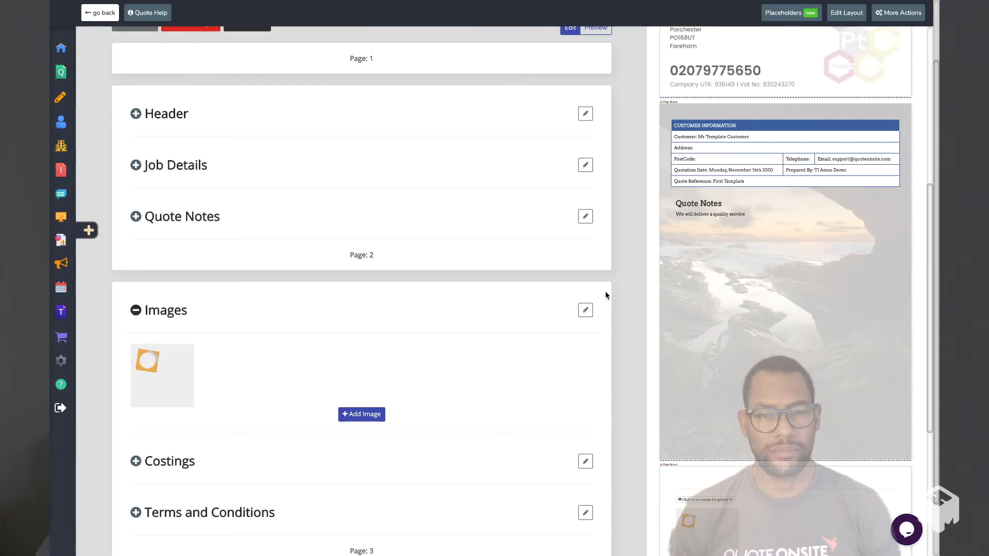
scroll(484, 296, "down", 1)
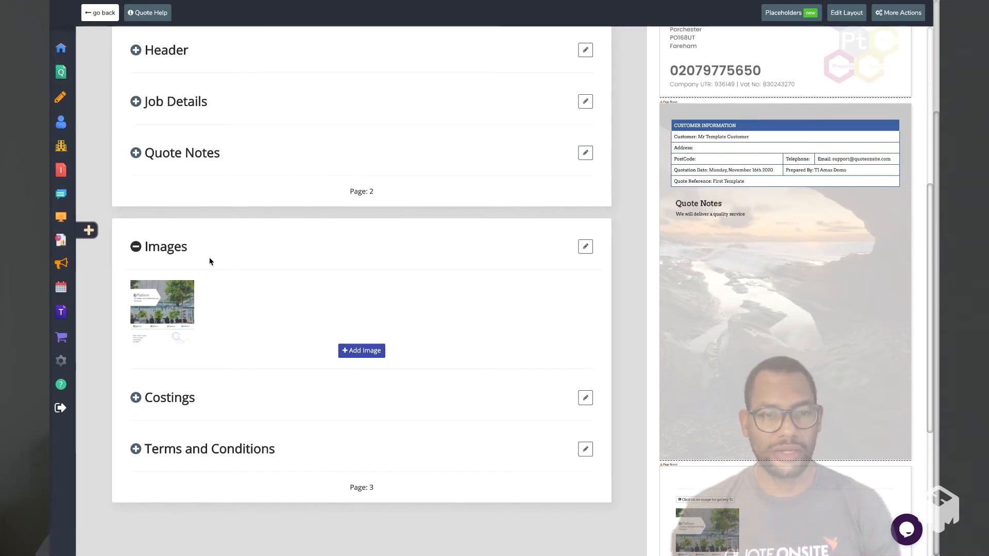
left_click(243, 249)
Add a cost item described as Service delivery under the Costing heading, with quantity 1 and unit price 1000.
left_click(187, 380)
scroll(296, 320, "down", 5)
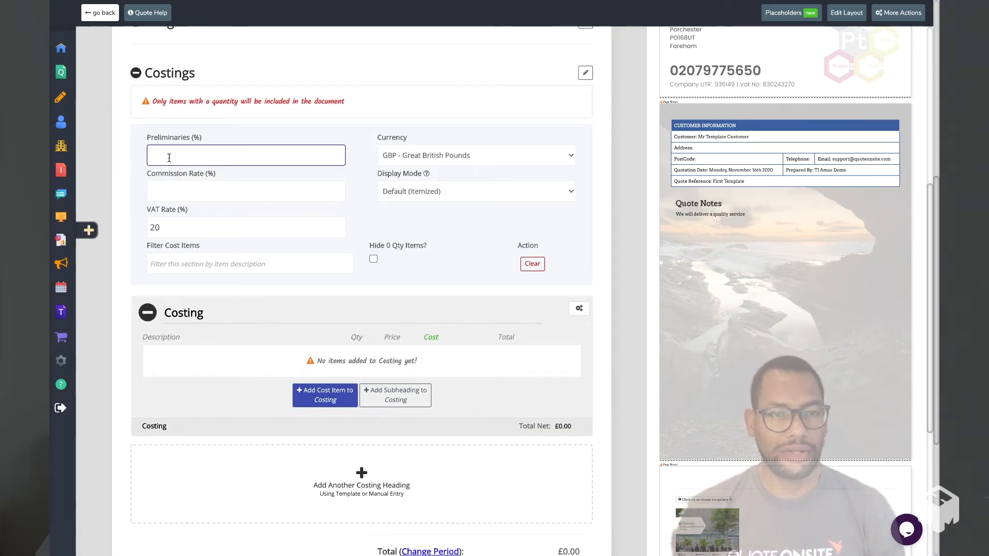
scroll(171, 155, "down", 1)
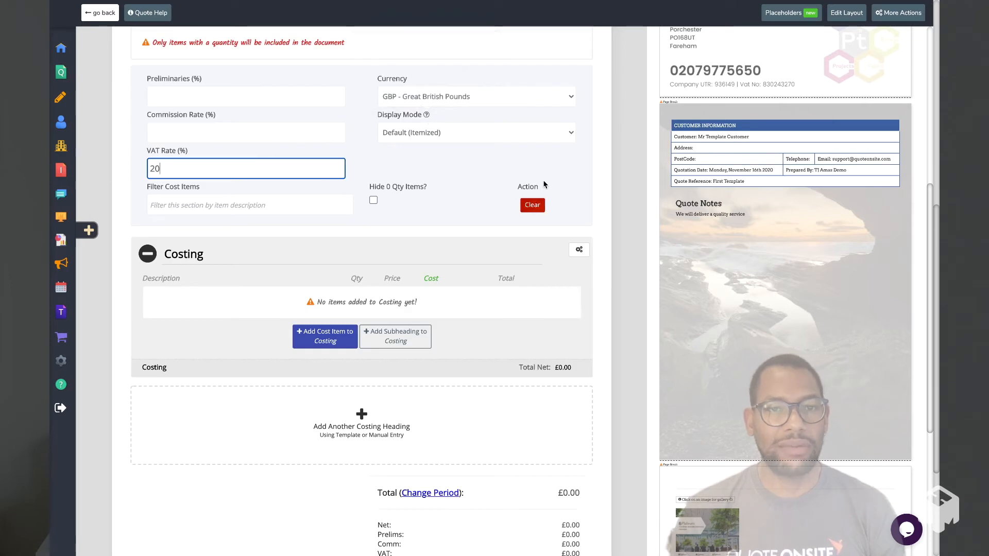
scroll(360, 247, "down", 1)
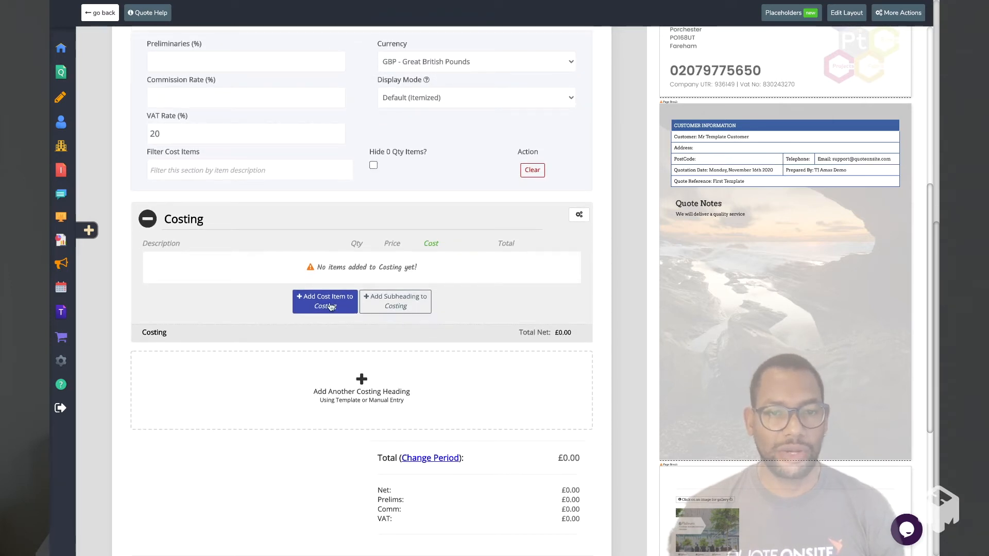
left_click(321, 296)
left_click(605, 113)
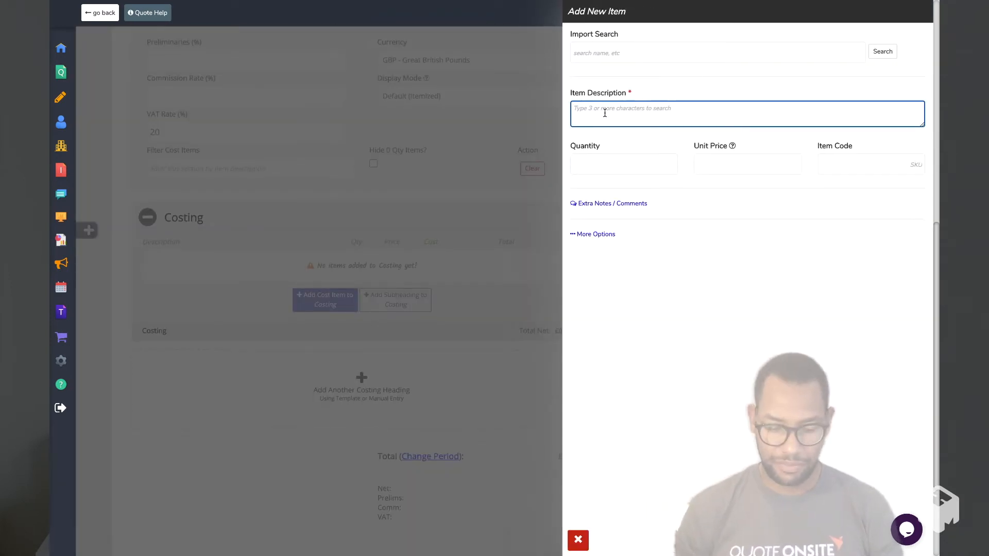
type("Serv")
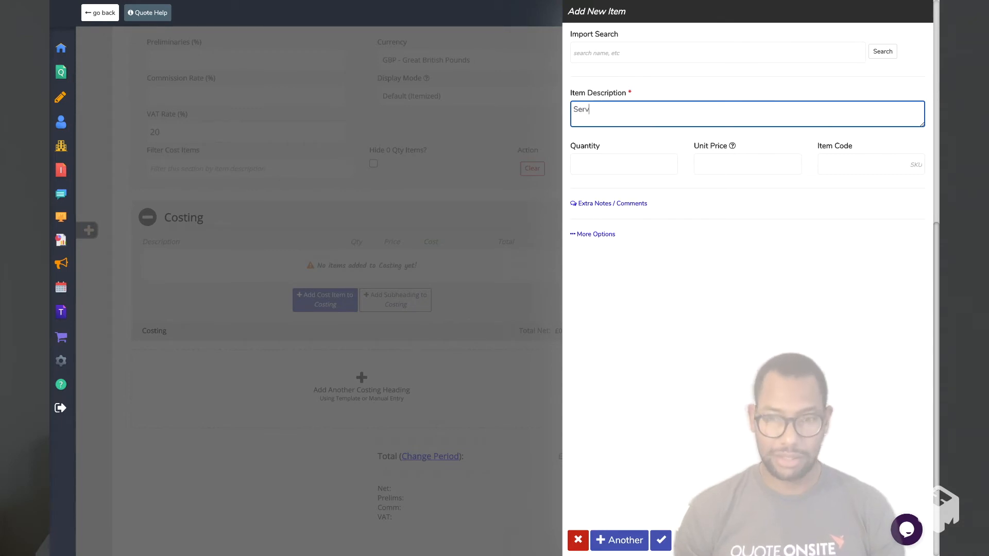
type("ice delivery")
key("Tab")
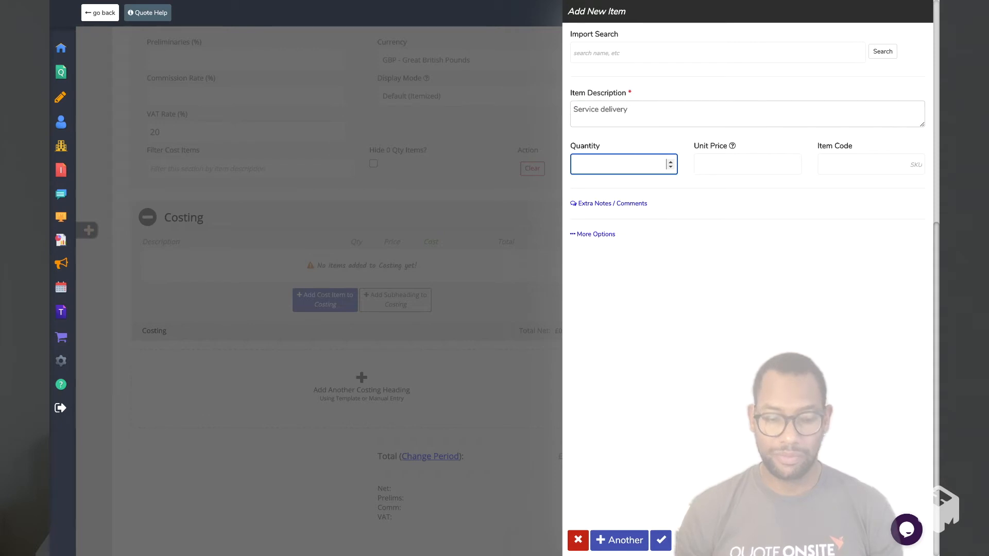
key("Tab")
type("1")
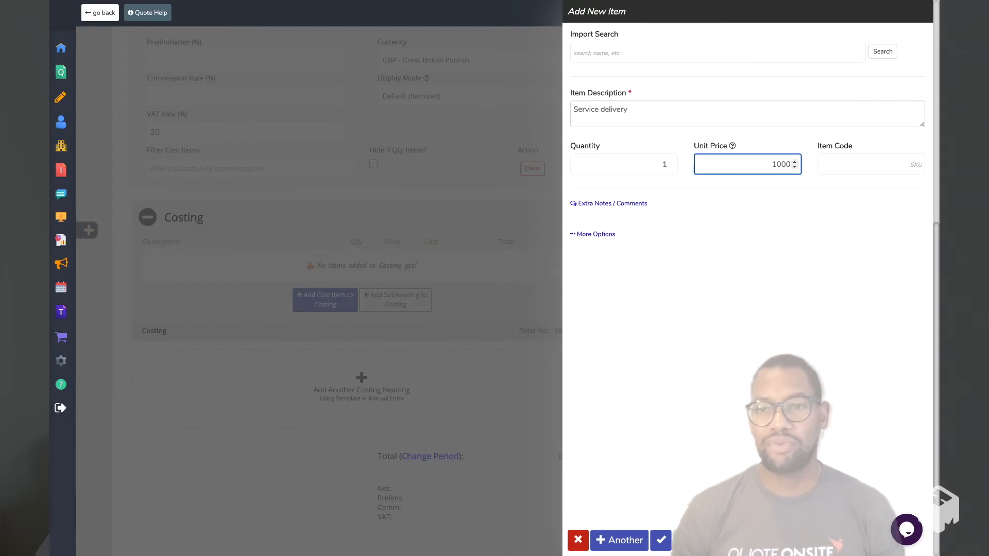
left_click(663, 540)
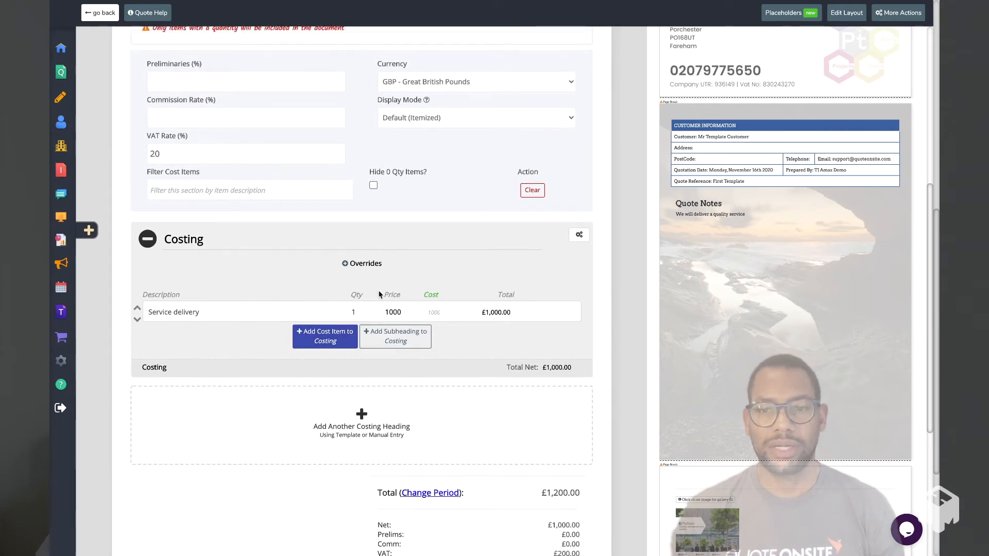
Set the Commission Rate in the Costings section to 100% and save the changes.
scroll(738, 288, "down", 6)
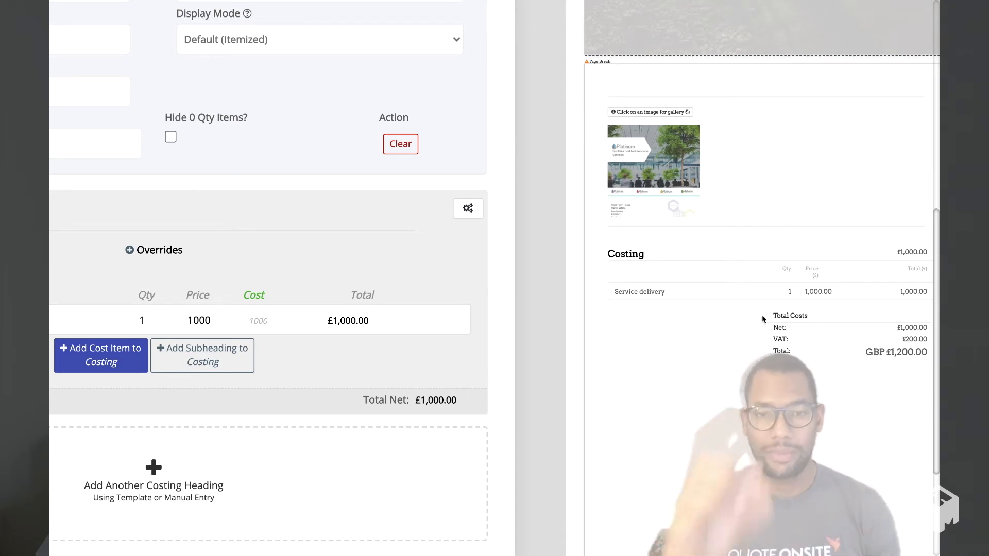
scroll(761, 319, "down", 5)
scroll(447, 208, "up", 2)
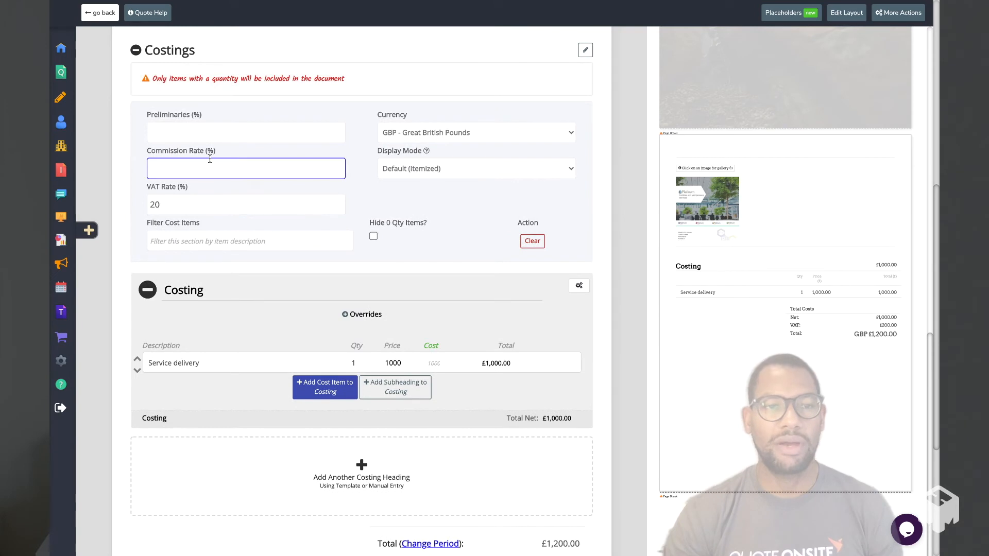
type("100")
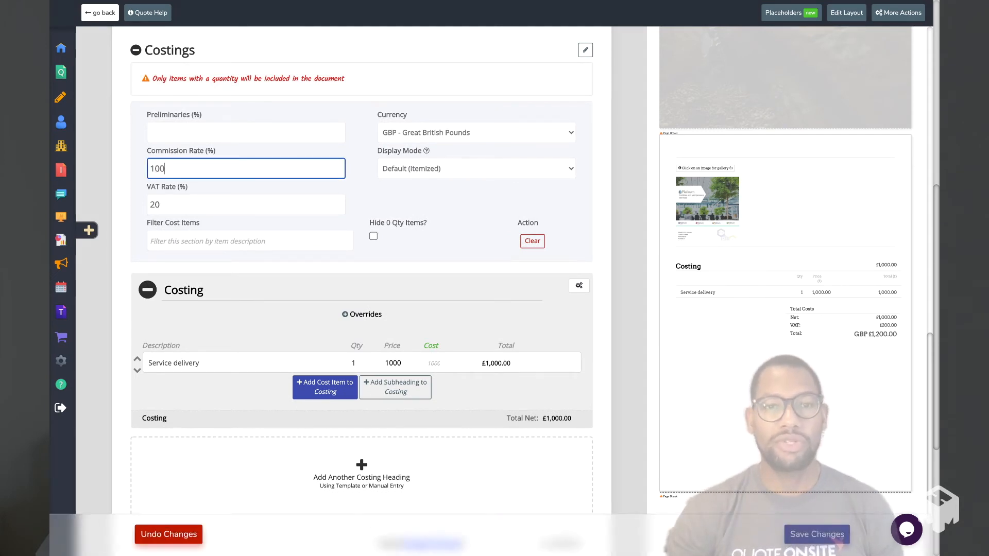
key("Tab")
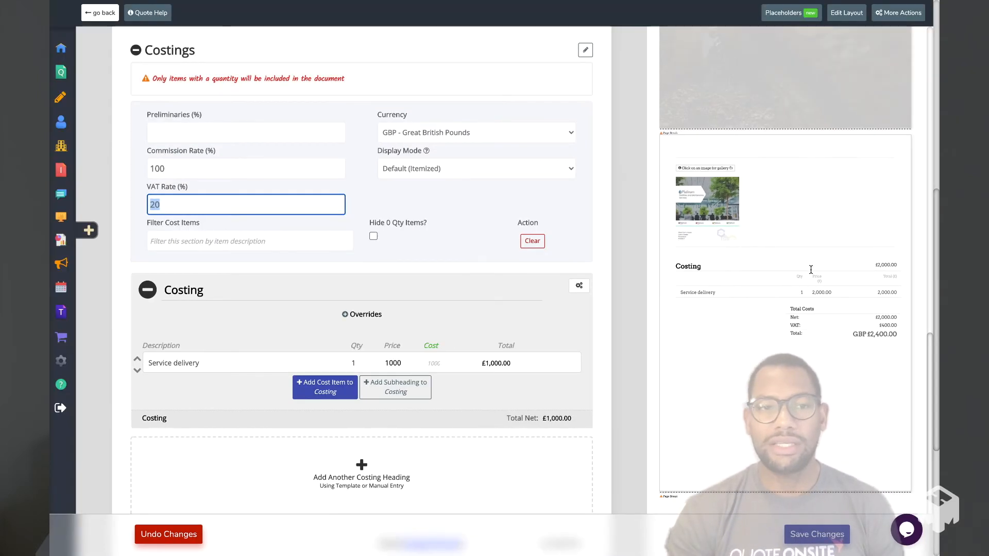
left_click(812, 538)
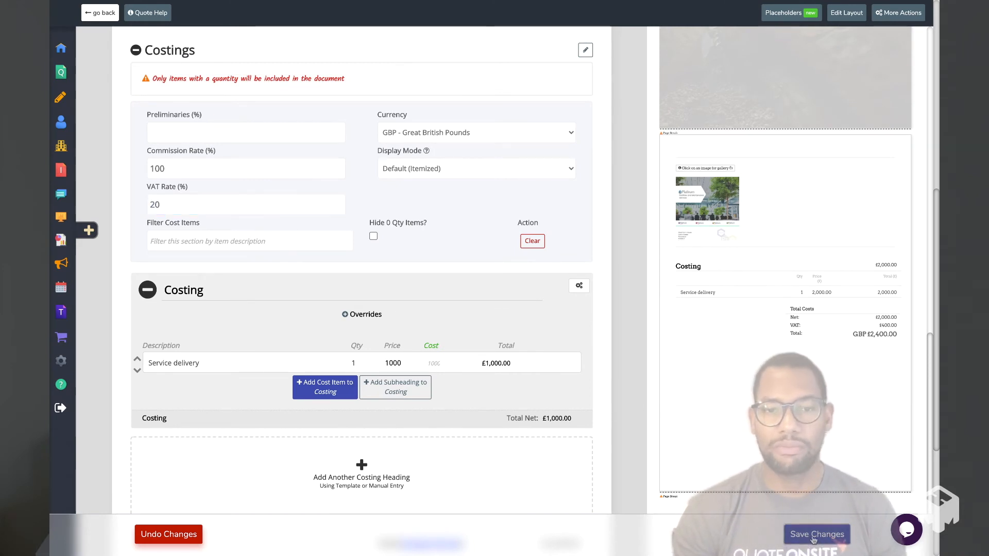
Add another costing heading named Another Service Tier below the Costing heading.
scroll(439, 385, "down", 1)
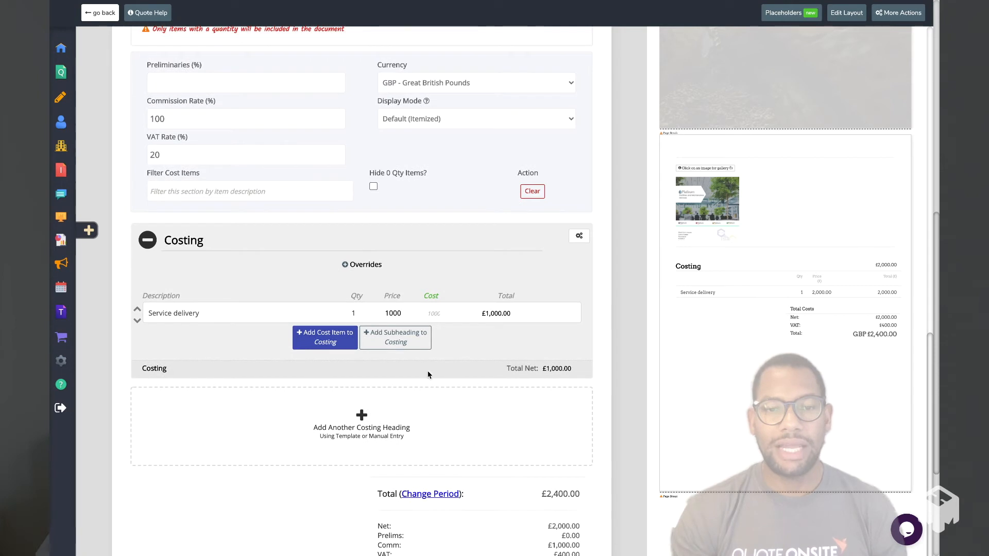
left_click(374, 416)
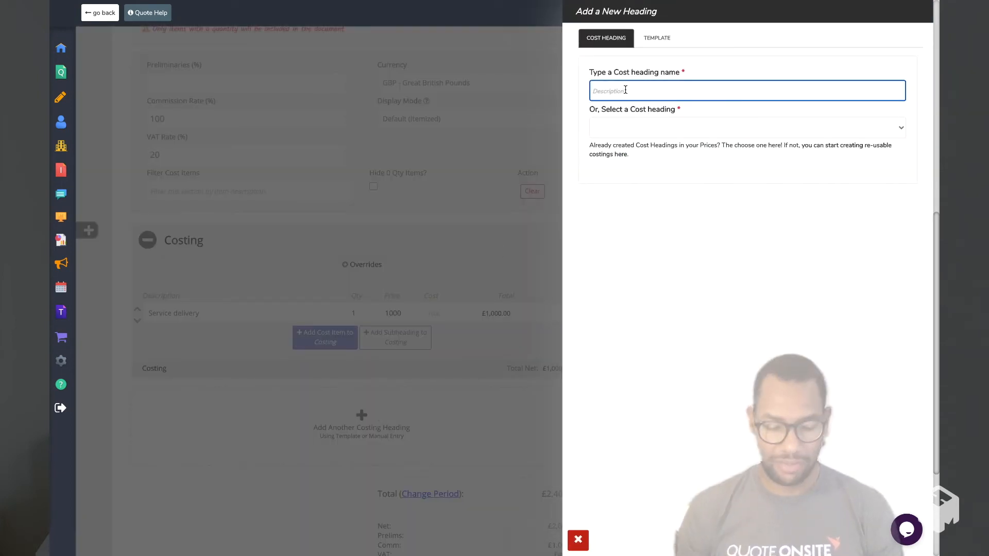
type("Another Service Tier")
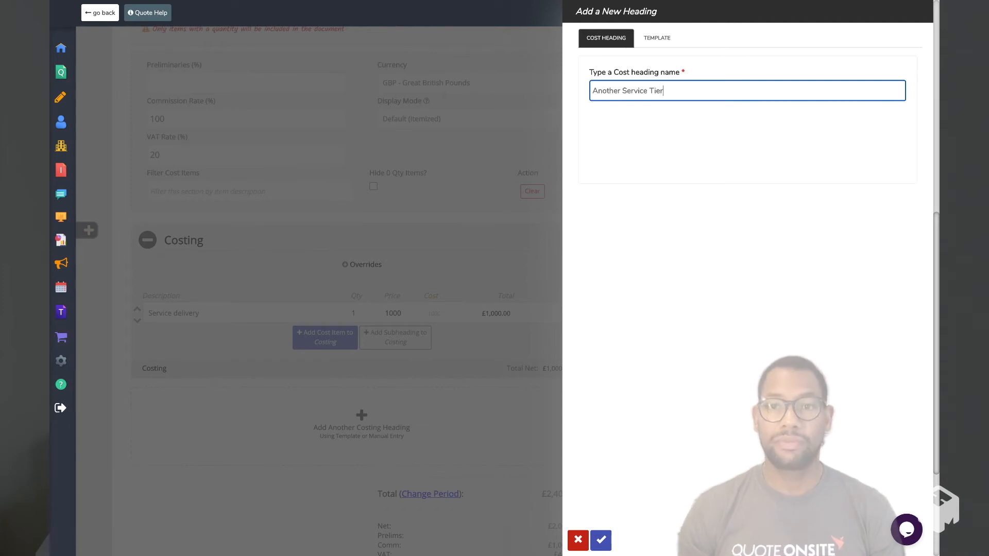
left_click(602, 539)
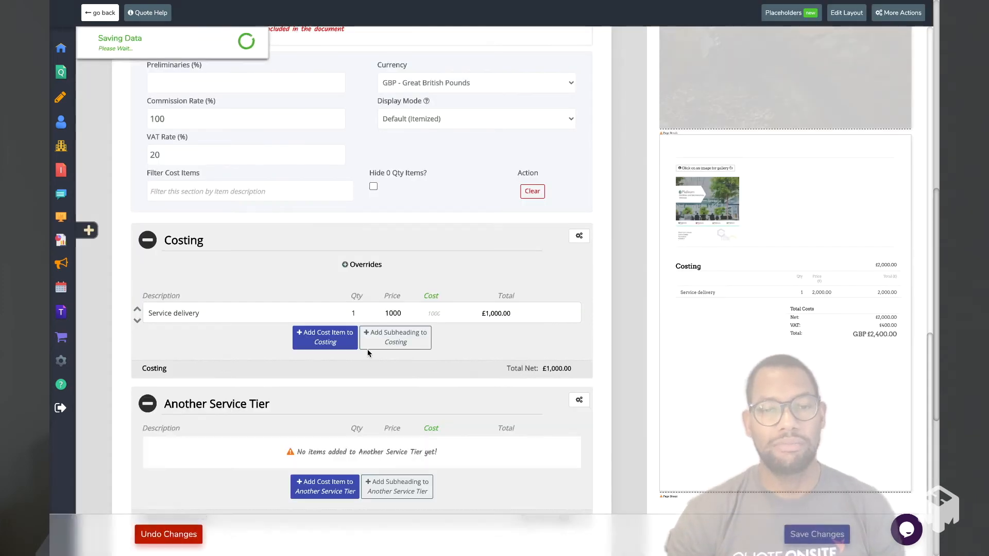
Add a cost item described as Gold star service under Another Service Tier, with quantity 1 and unit price 2000.
scroll(368, 354, "down", 2)
scroll(368, 354, "down", 1)
left_click(334, 361)
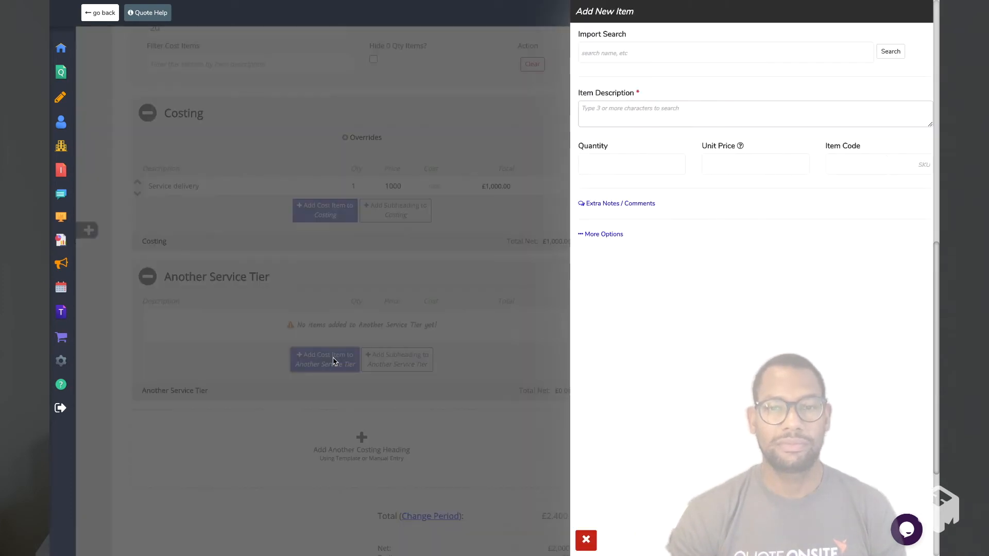
left_click(611, 113)
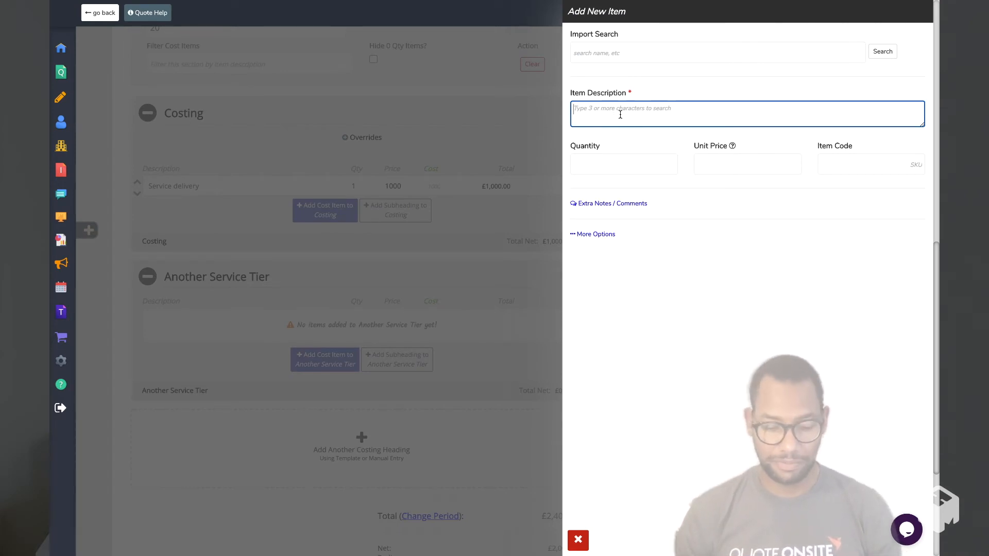
type("Go")
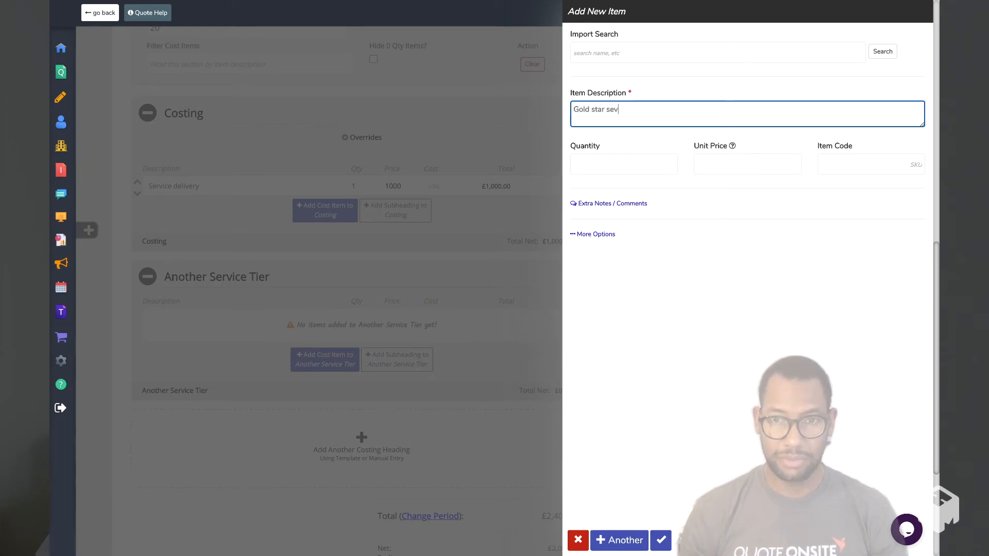
type("ld star service")
key("Tab")
type("1")
key("Tab")
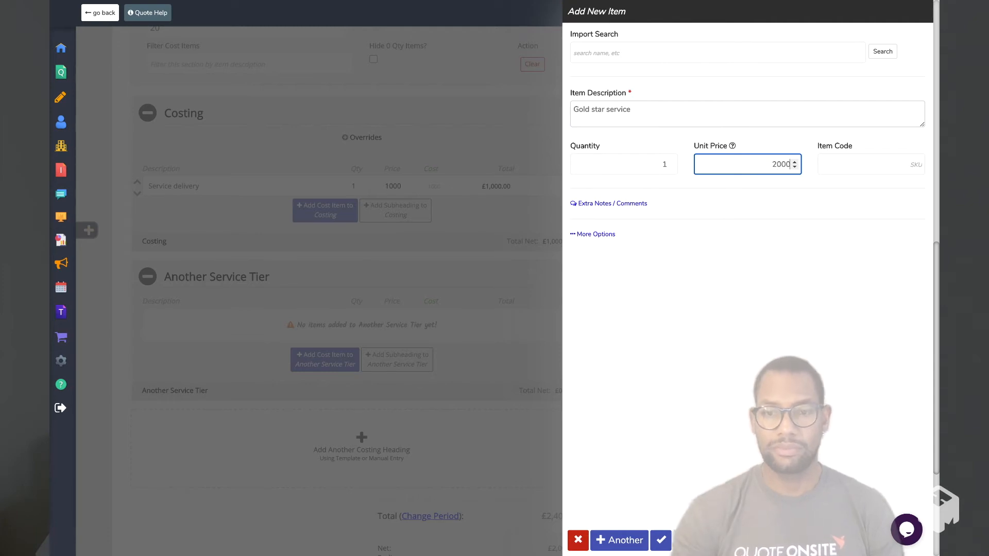
left_click(661, 540)
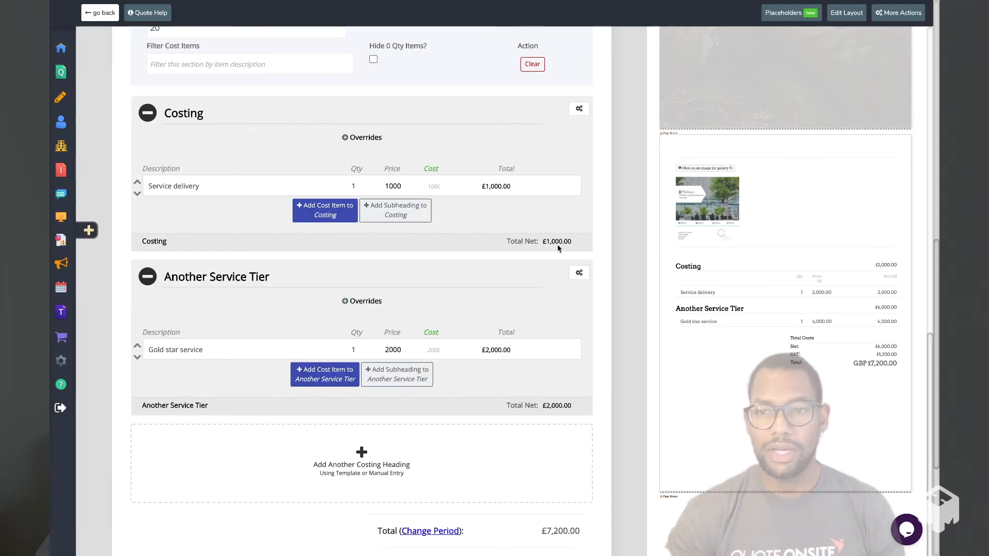
Review the rates, both costing headings with their items, and the totals in the Costings section.
scroll(351, 190, "up", 2)
scroll(351, 190, "down", 1)
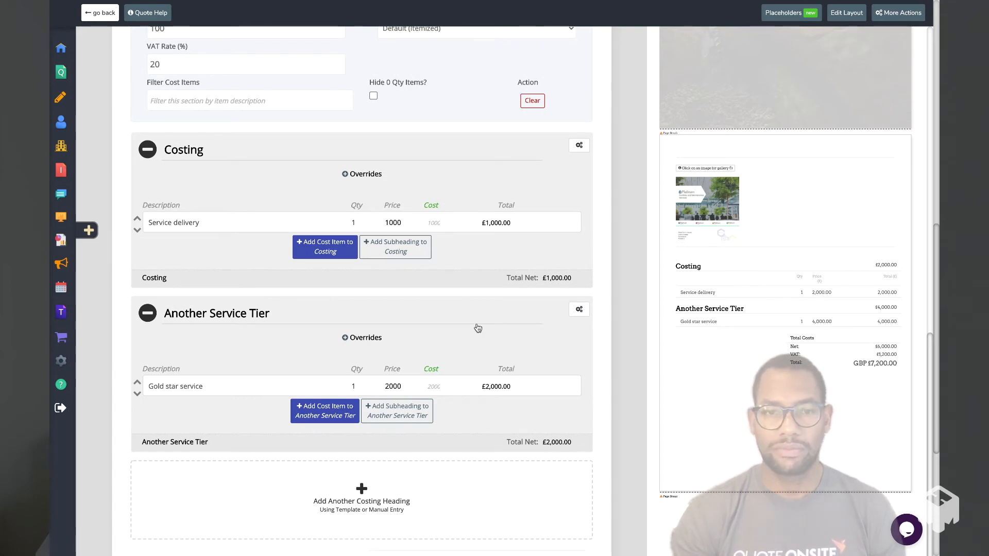
scroll(478, 328, "down", 1)
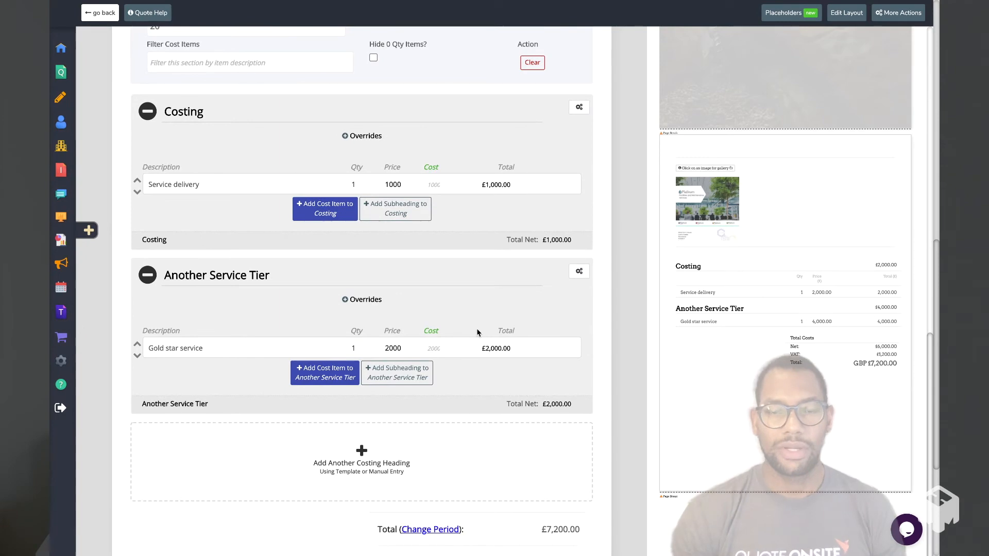
scroll(463, 330, "up", 3)
scroll(460, 330, "down", 4)
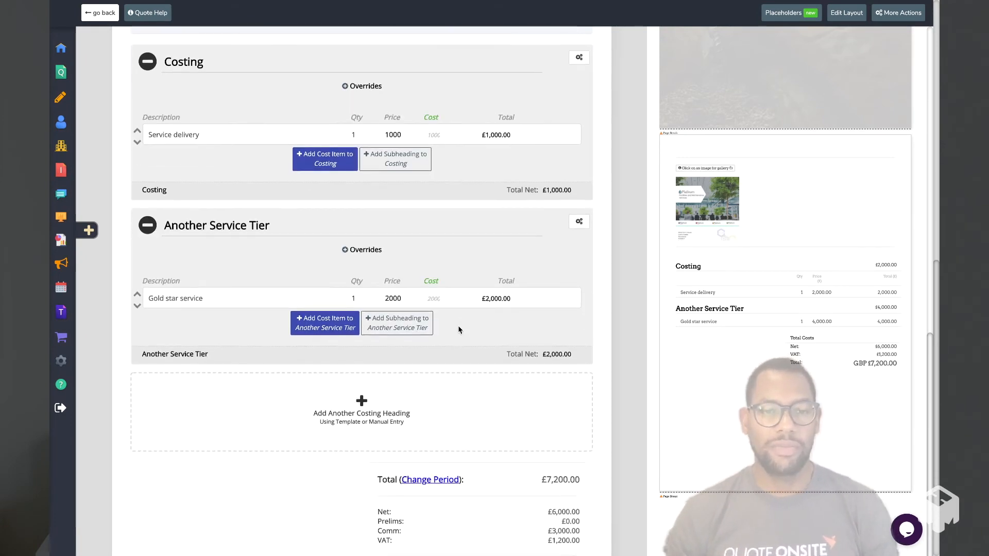
scroll(460, 330, "down", 2)
scroll(422, 301, "up", 5)
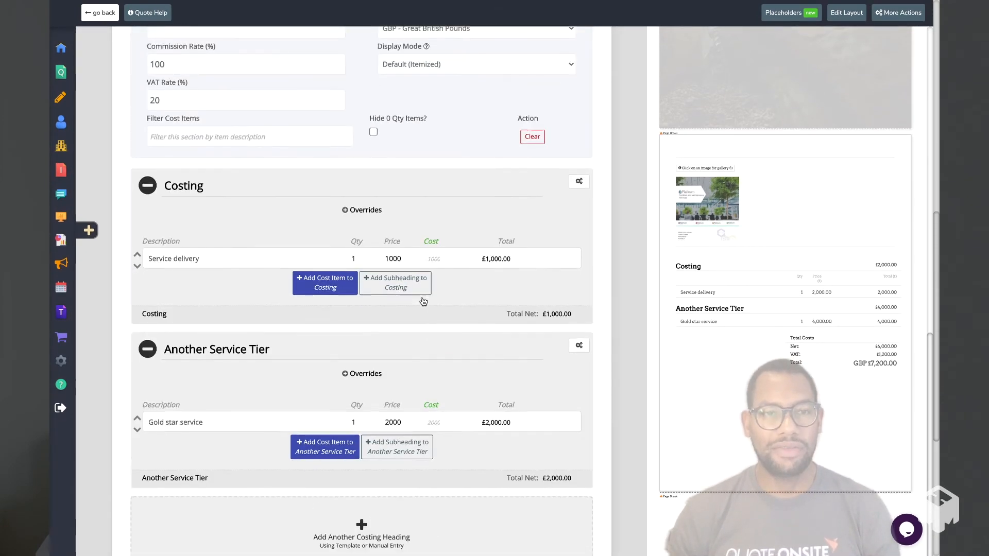
Collapse the Costings section and insert a page break after it in the layout.
scroll(423, 302, "up", 8)
left_click(166, 350)
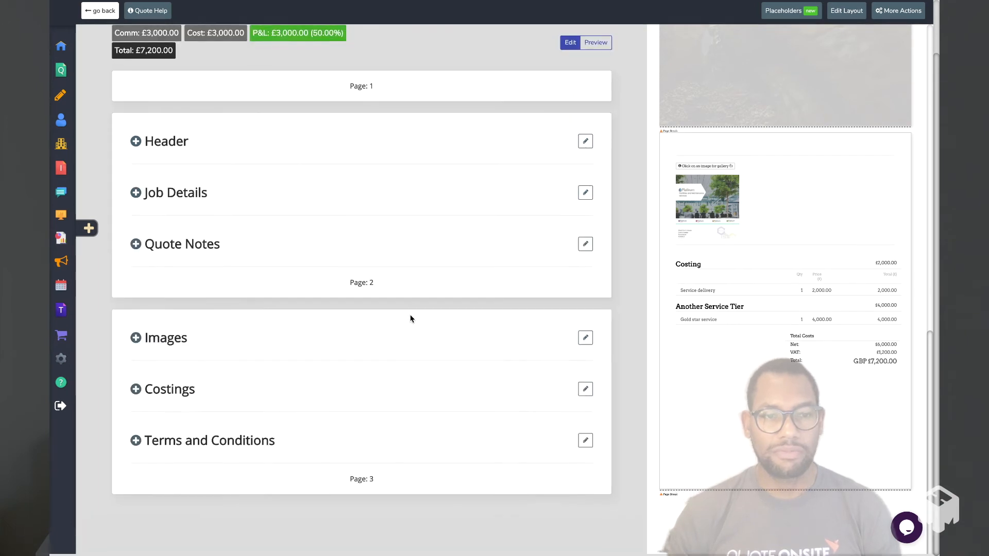
left_click(585, 391)
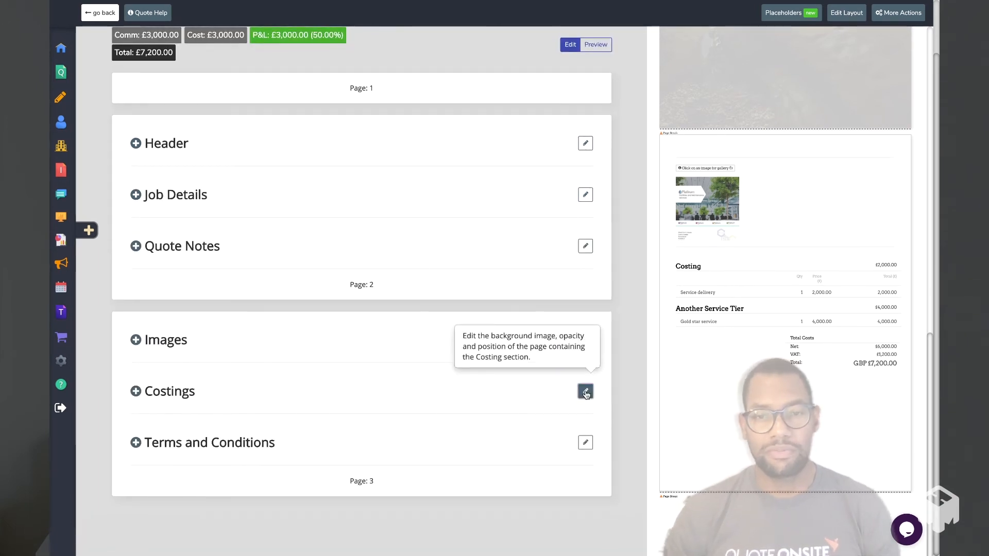
left_click(494, 336)
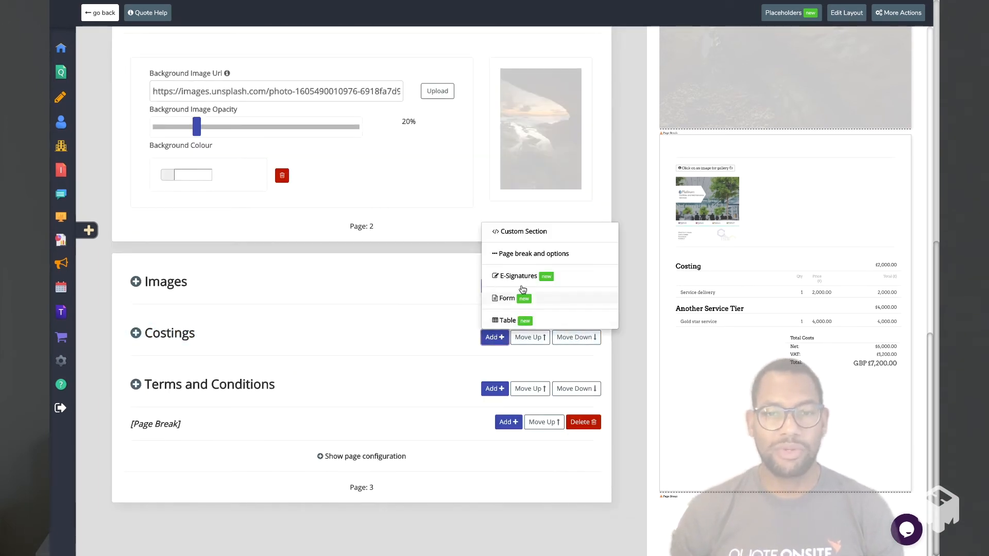
left_click(521, 255)
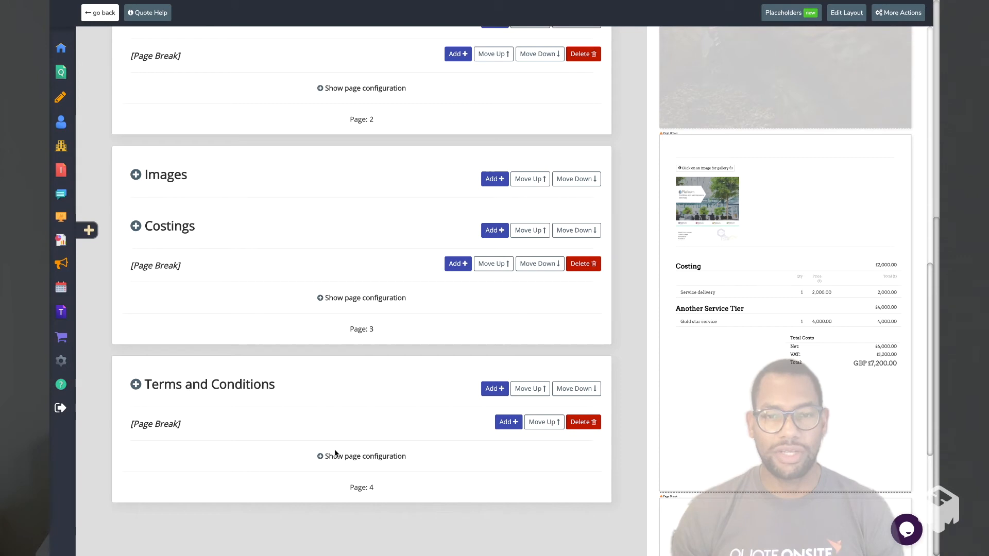
Add a custom section after Terms and Conditions and title it About Us.
left_click(485, 391)
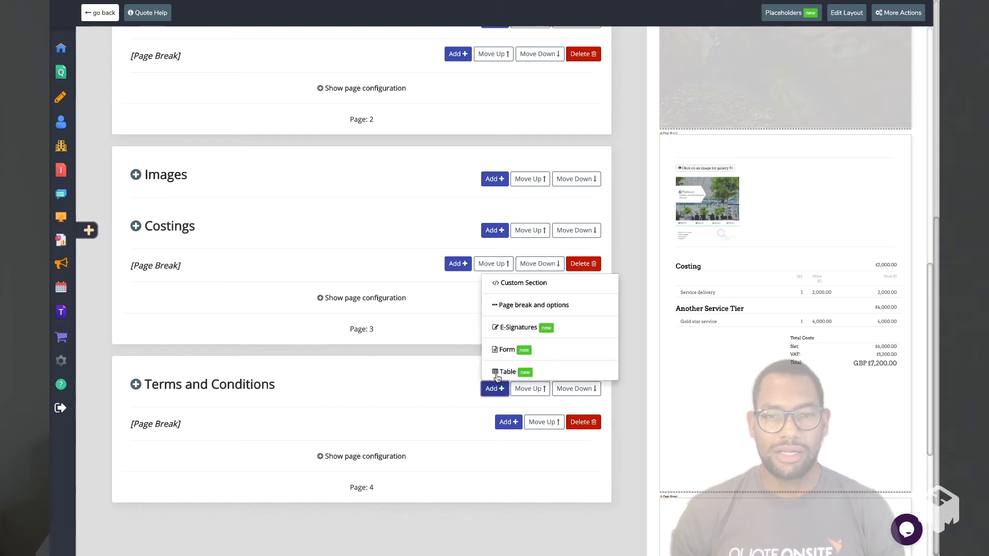
left_click(522, 284)
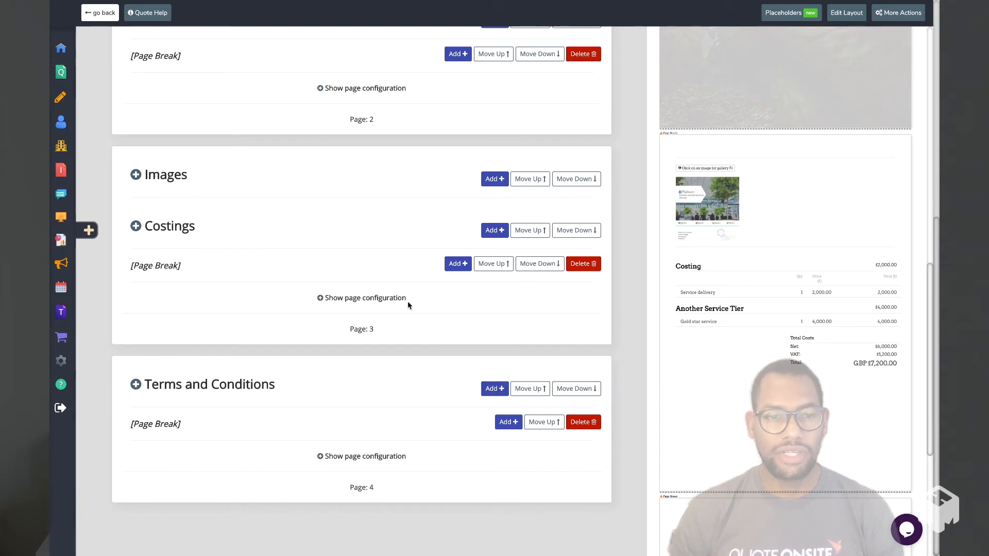
left_click(222, 445)
left_click(277, 386)
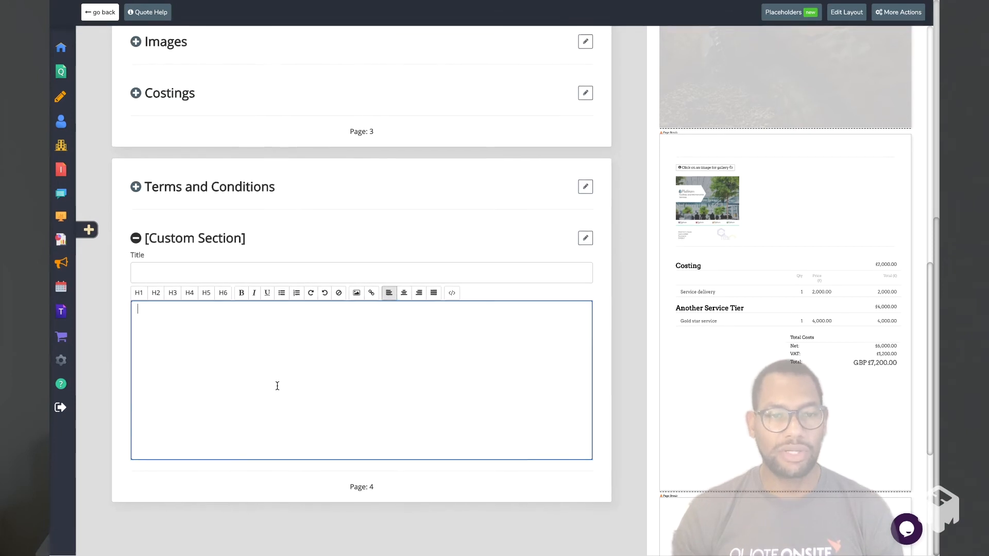
left_click(210, 276)
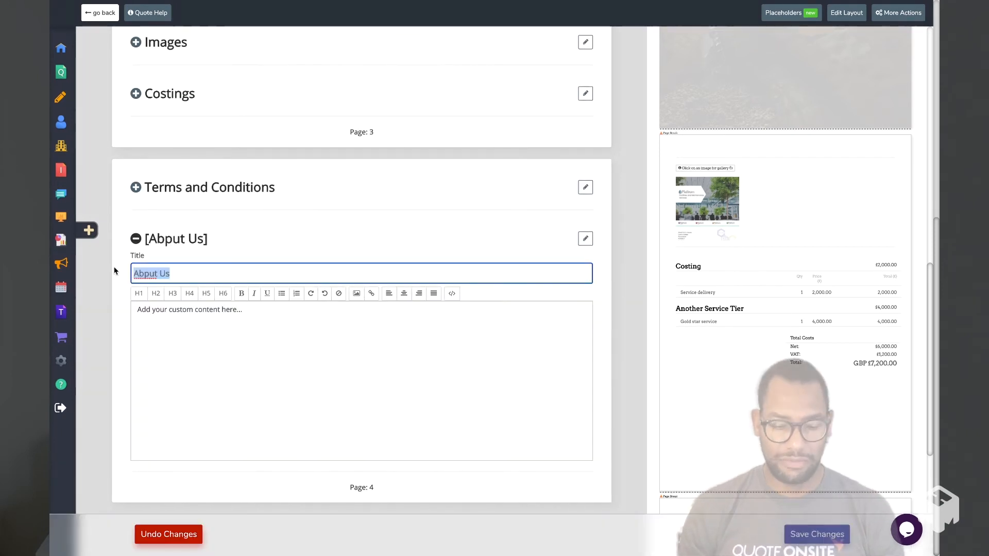
type("About Us")
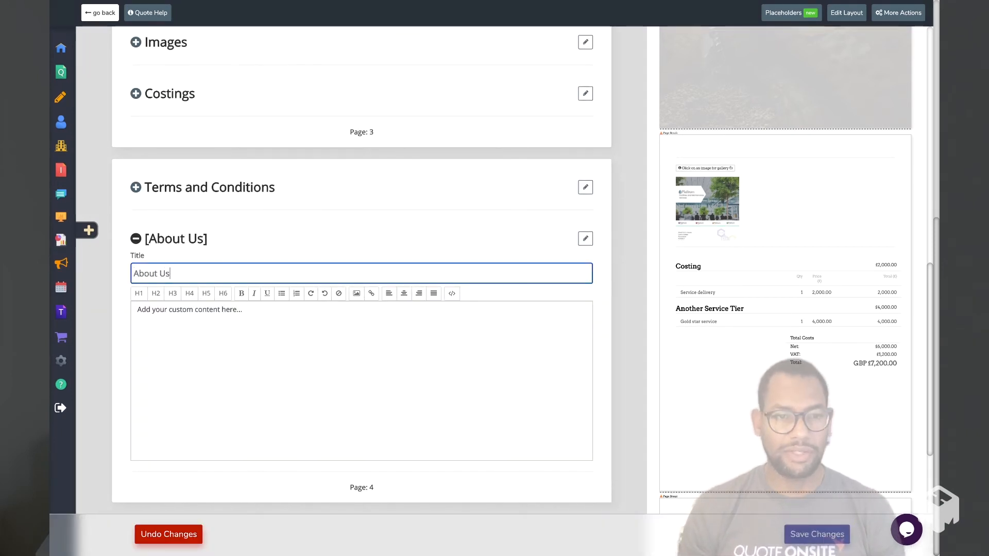
Replace the custom section's placeholder content with a bold H3 heading reading About Us.
key("Tab")
type("About")
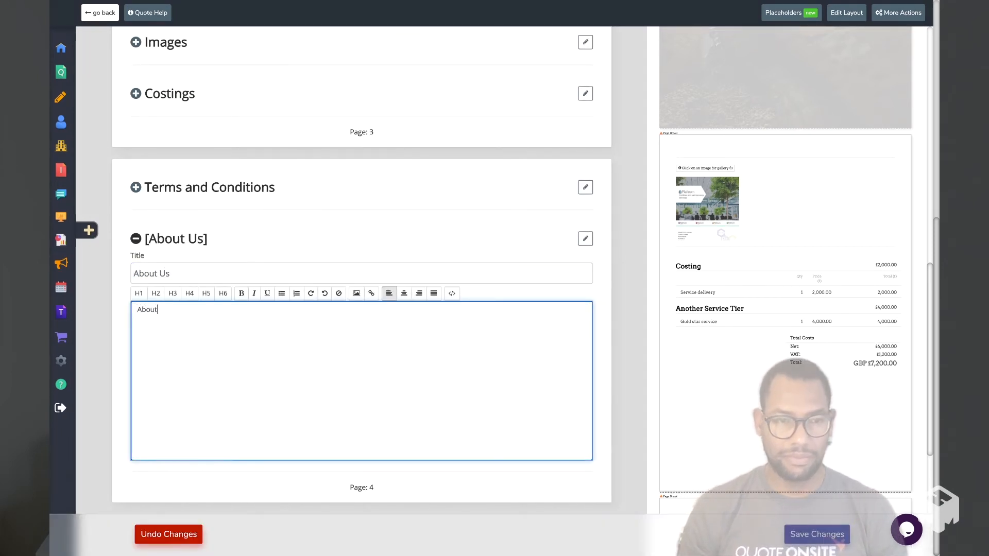
type(" Us")
key("ctrl+a")
key("ctrl+b")
left_click(173, 300)
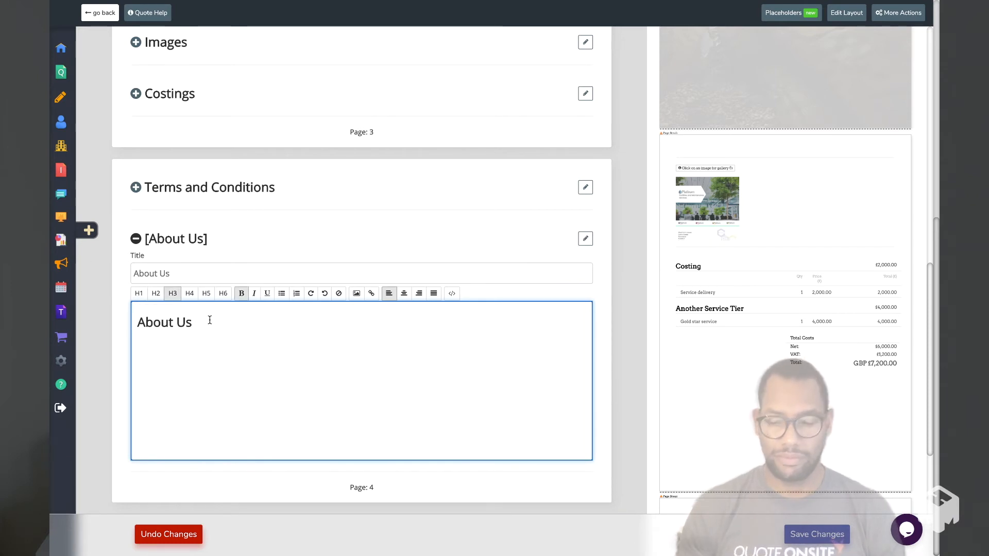
Write "We offer a service that is second to none." below the About Us heading and save the changes.
key("Return")
type("We offer a service that is second to none.")
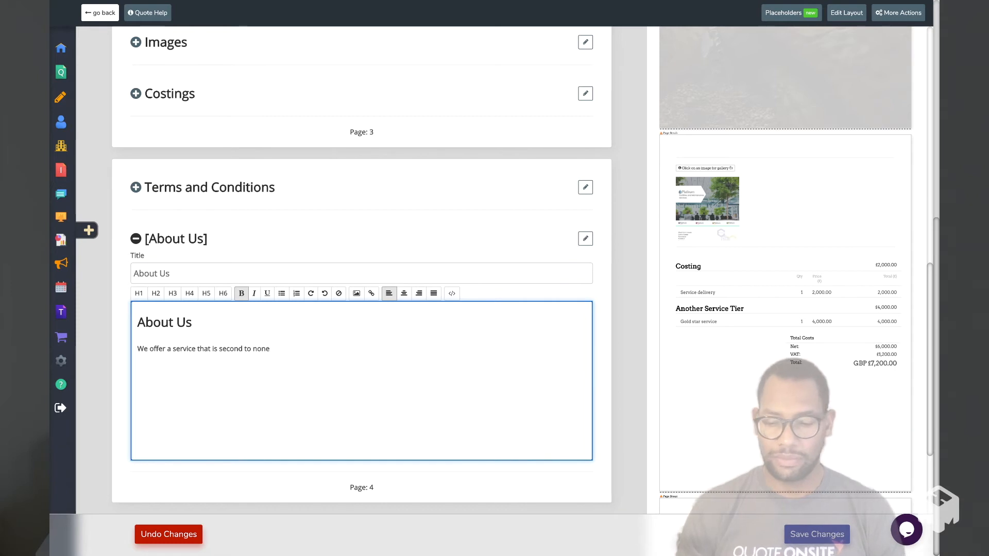
left_click(795, 531)
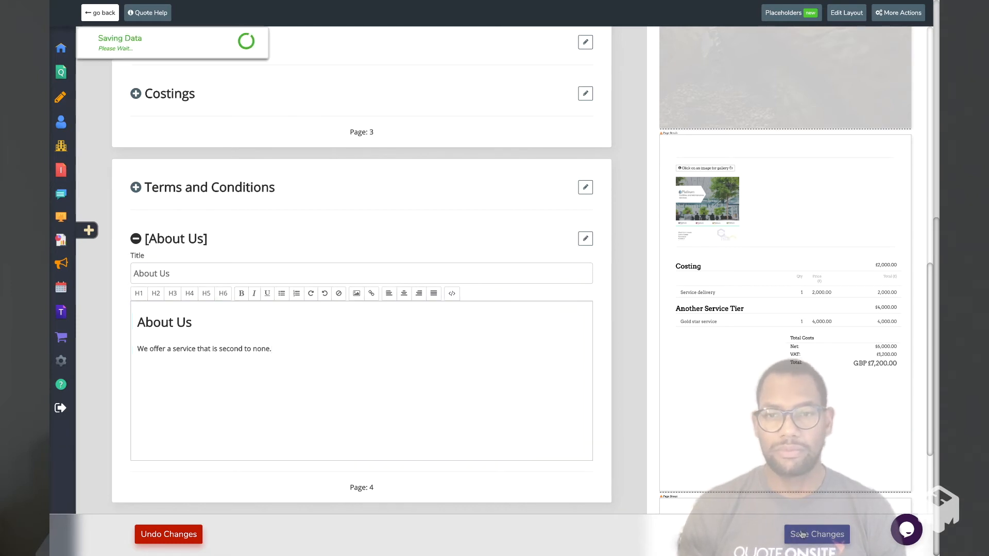
scroll(775, 391, "down", 5)
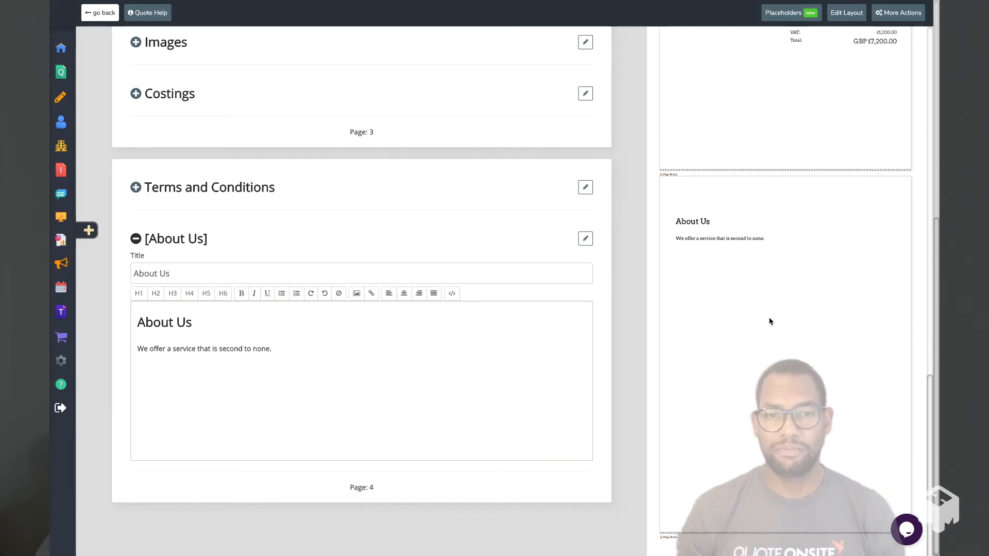
Add an E-Signatures section after About Us on page 4, and a Table section after the signatures.
left_click(584, 239)
left_click(459, 389)
left_click(486, 329)
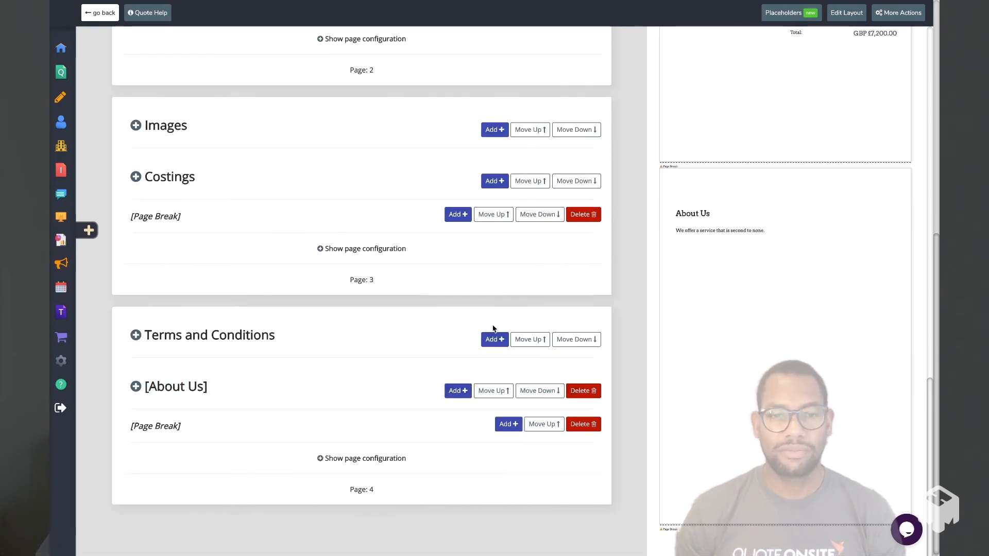
scroll(411, 345, "down", 1)
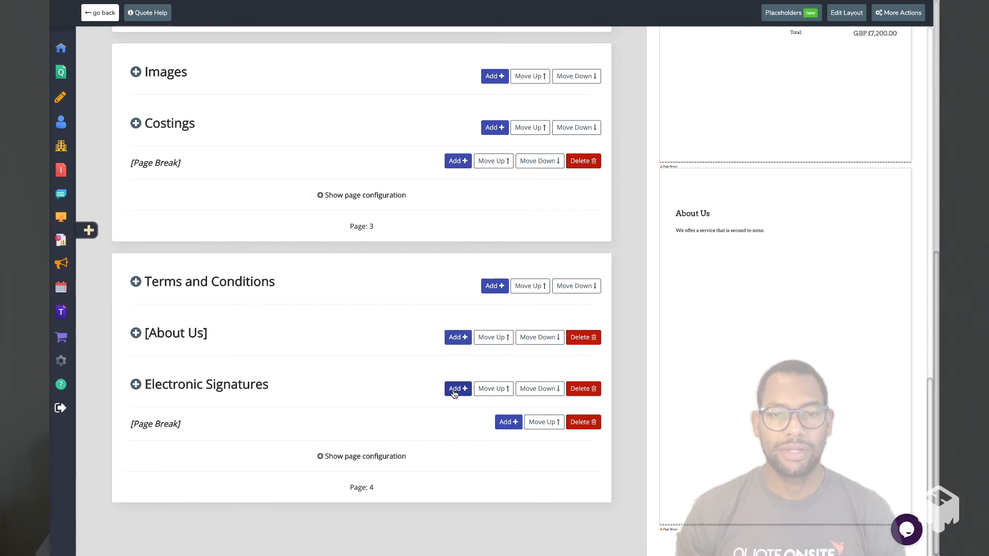
left_click(456, 390)
left_click(476, 364)
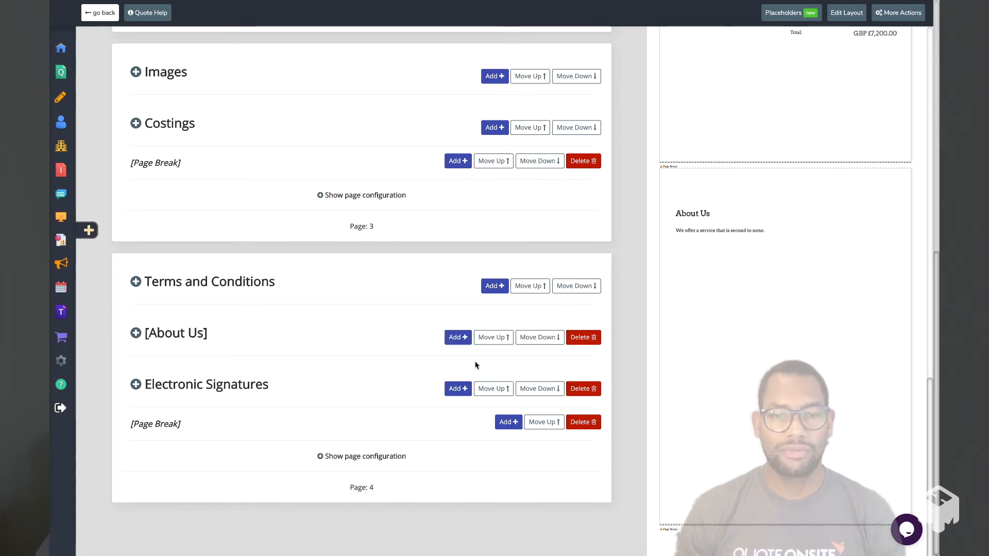
Add a Form section after Electronic Signatures on page 4, and a Table section after the form.
scroll(474, 364, "down", 1)
left_click(463, 389)
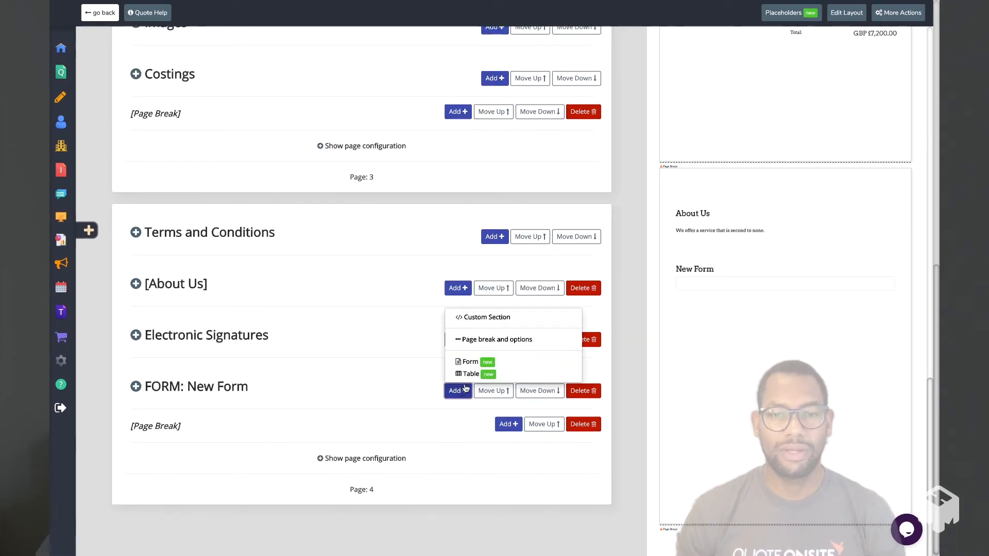
left_click(470, 373)
scroll(451, 322, "down", 1)
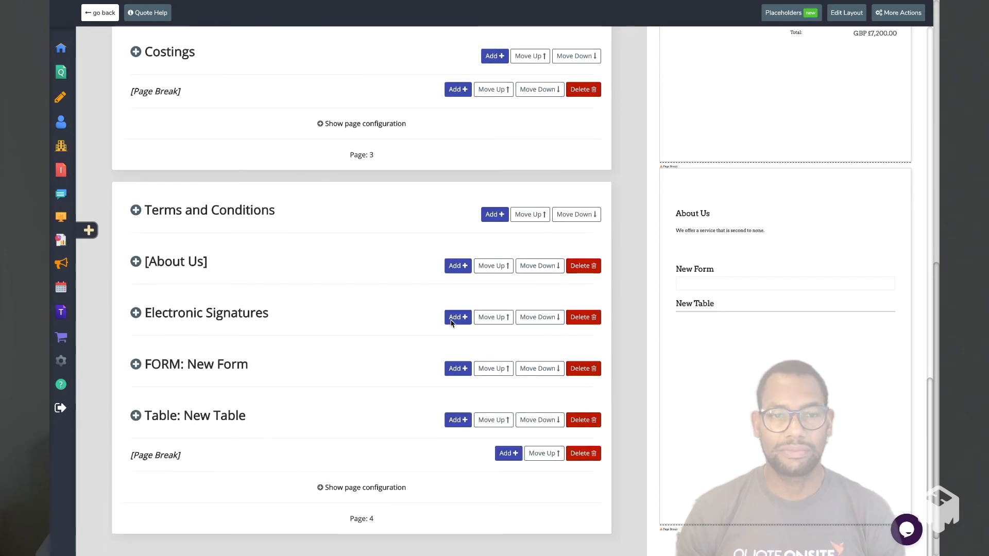
Expand the Electronic Signatures section and add a signature block to it.
left_click(194, 283)
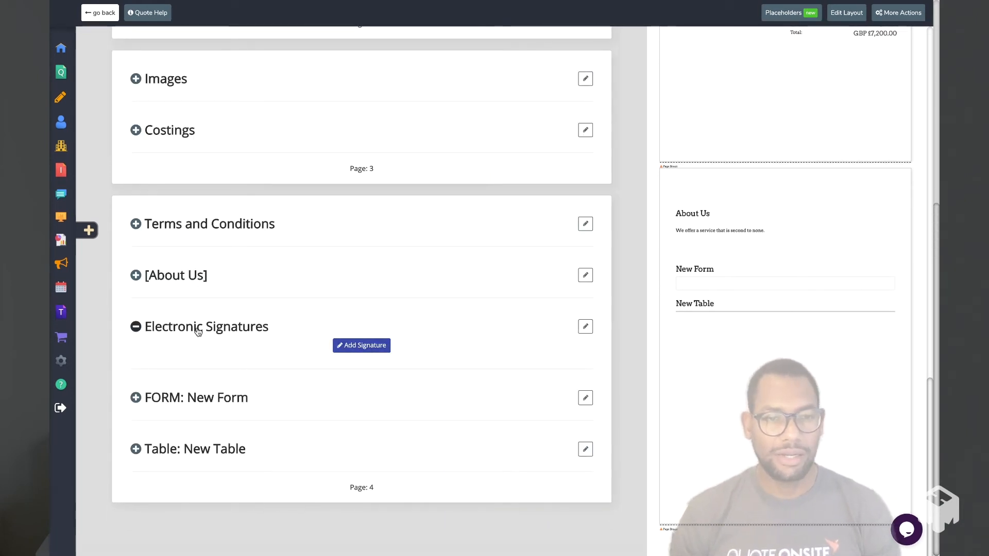
left_click(362, 344)
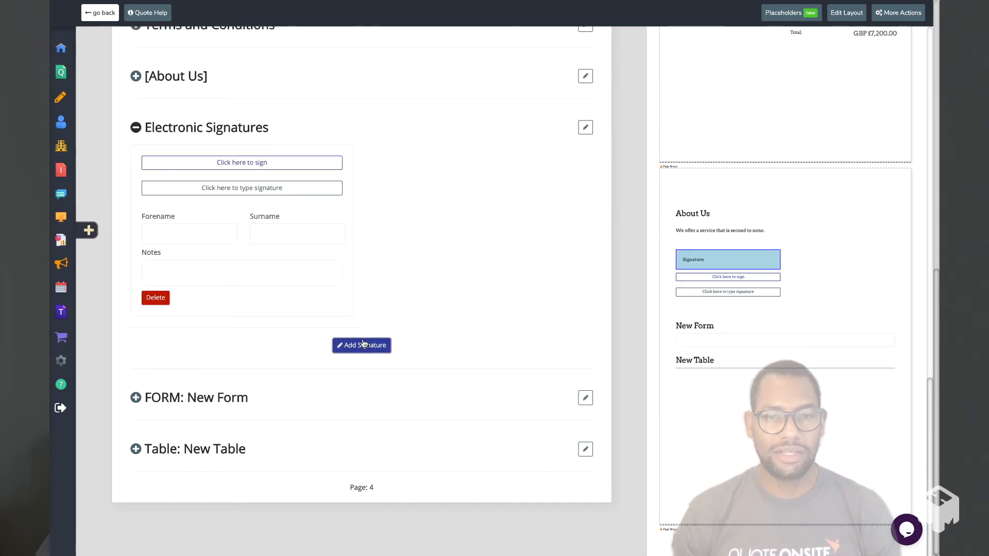
scroll(364, 342, "up", 2)
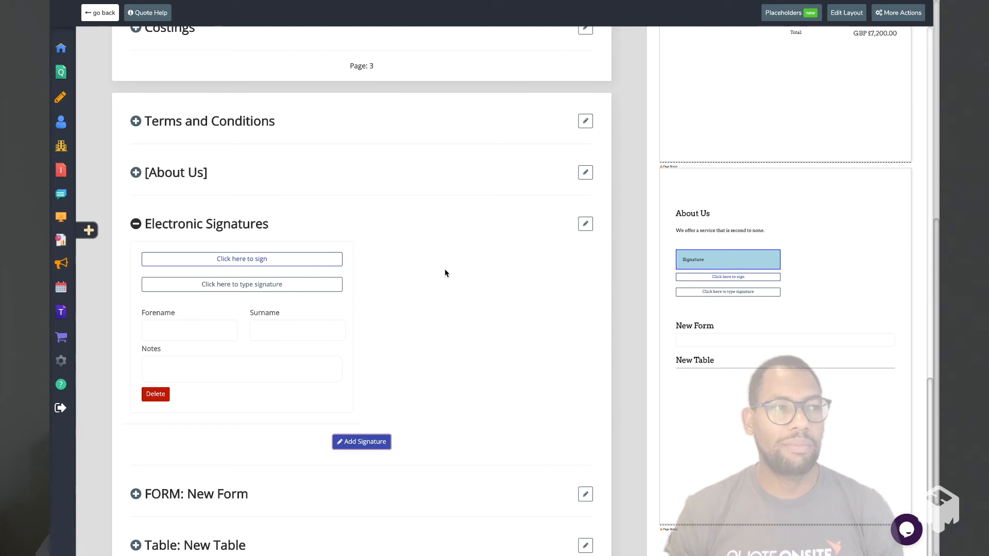
Fill the signature's Forename with the {customer.forename} placeholder copied from the placeholder reference.
left_click(786, 15)
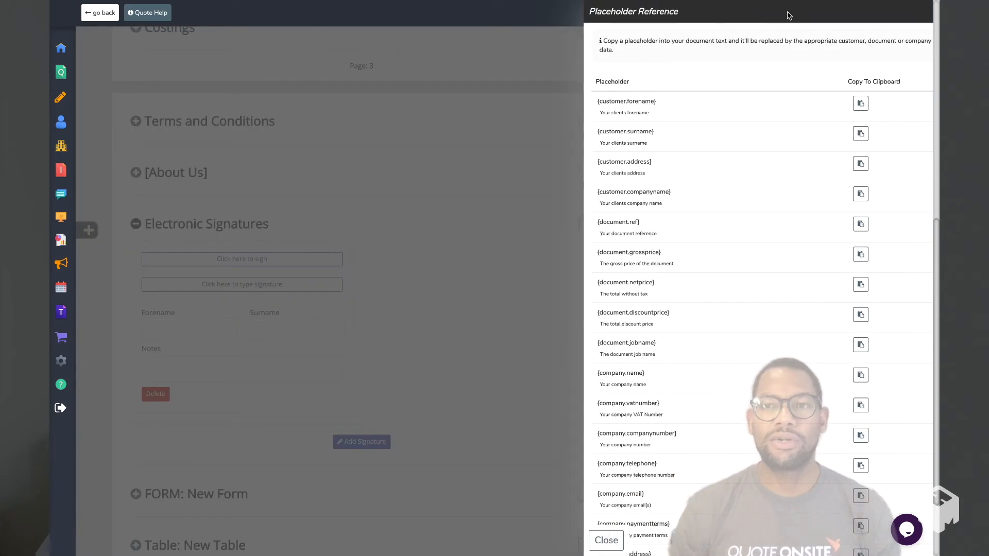
left_click(839, 104)
left_click(162, 326)
key("ctrl+v")
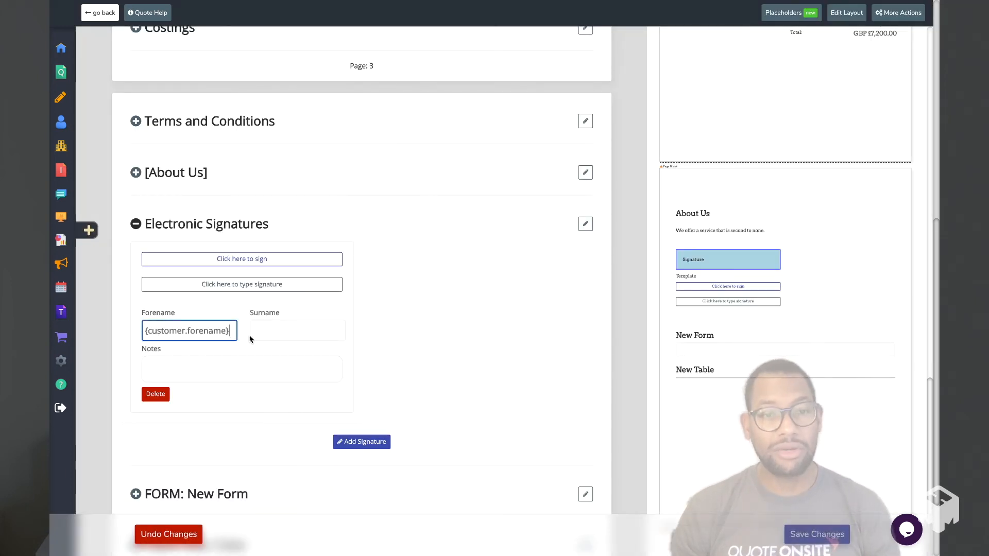
Fill the signature's Surname with the {customer.surname} placeholder copied from the placeholder reference.
left_click(295, 334)
left_click(359, 325)
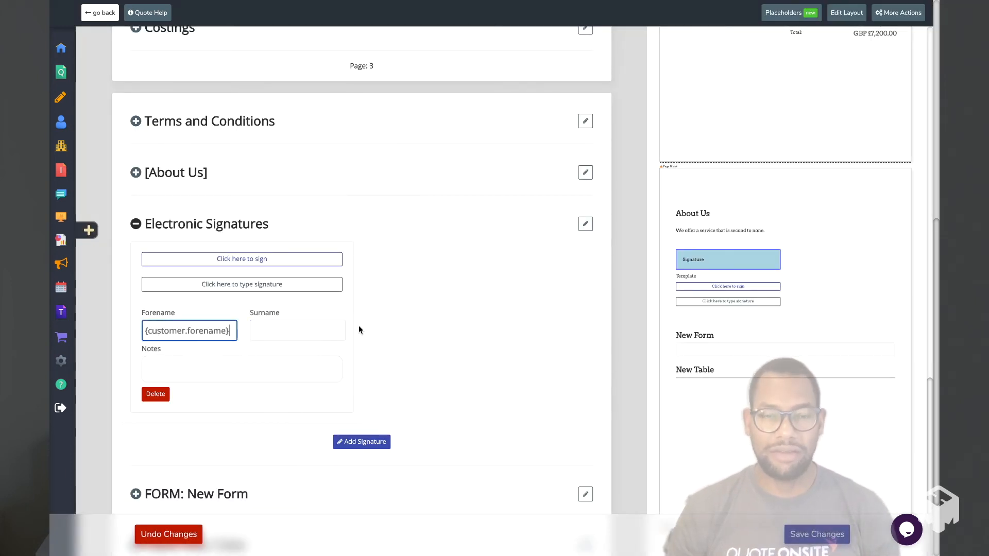
left_click(796, 15)
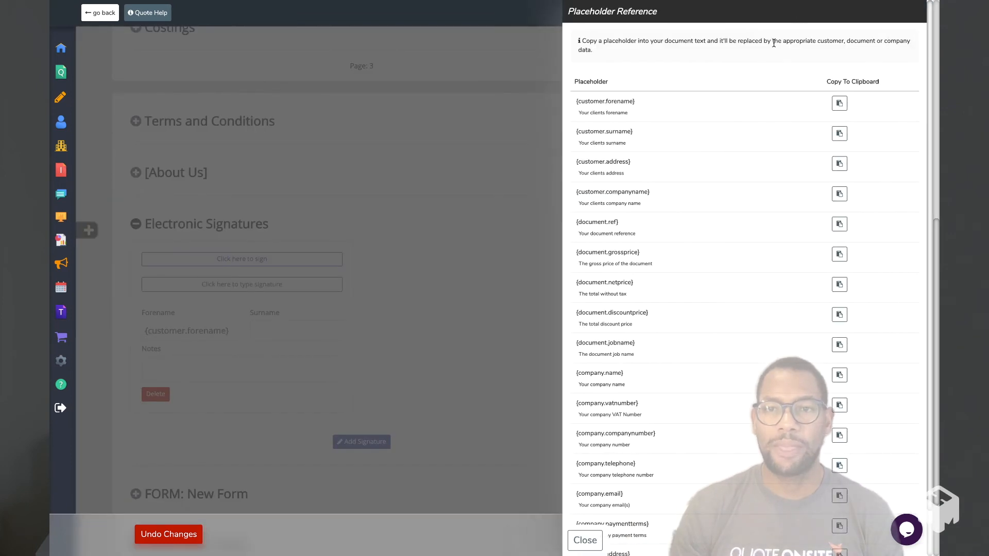
left_click(839, 134)
left_click(293, 331)
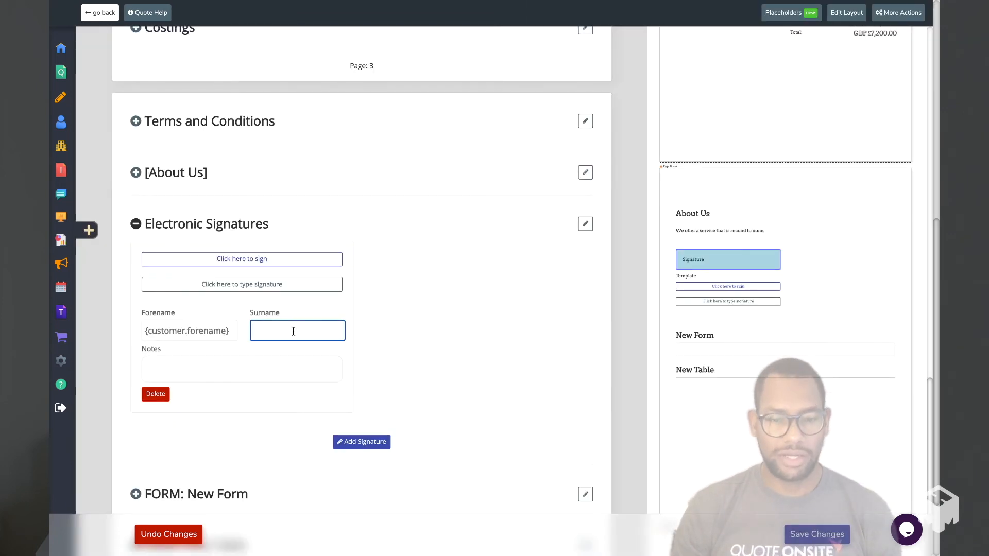
key("ctrl+v")
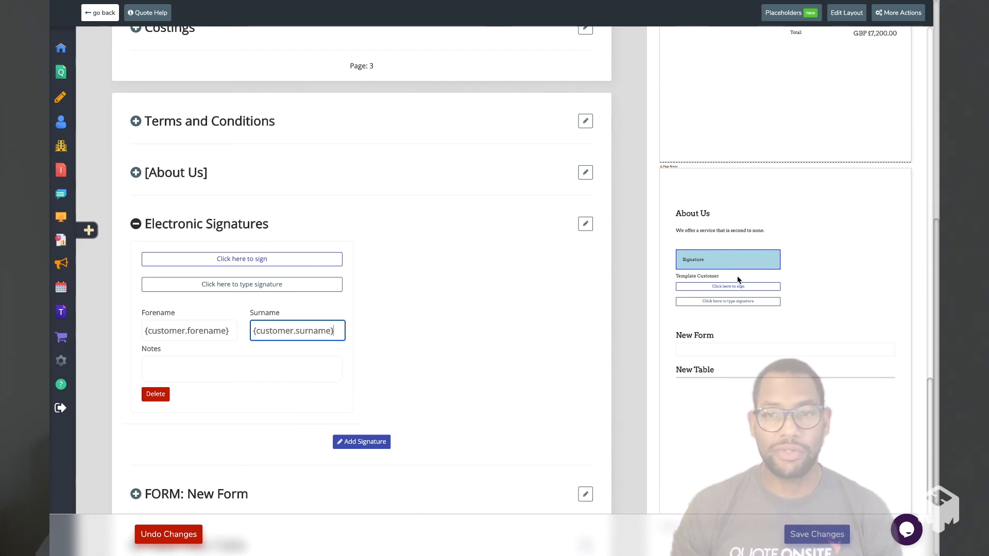
Write "Signed on behalf of" in the signature's Notes.
left_click(196, 375)
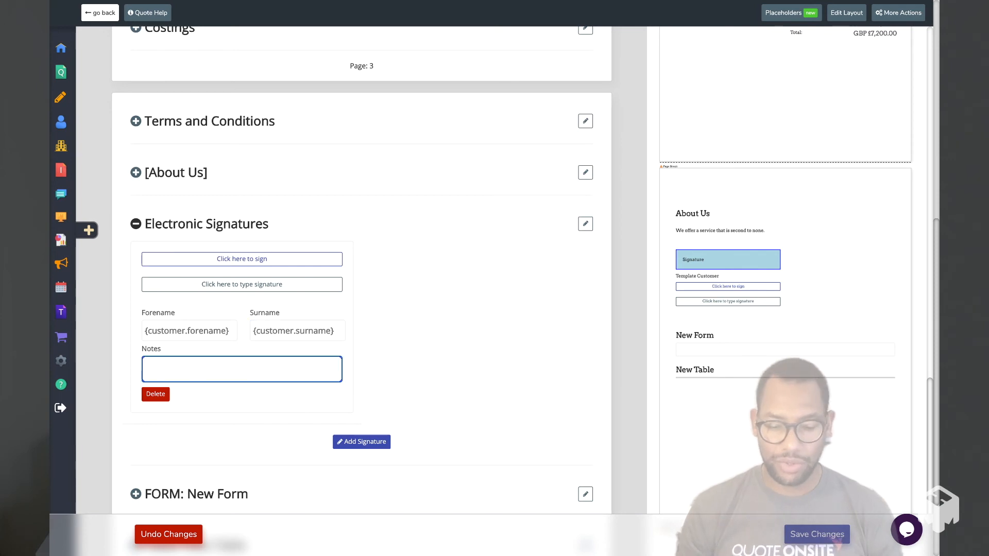
type("Signed o")
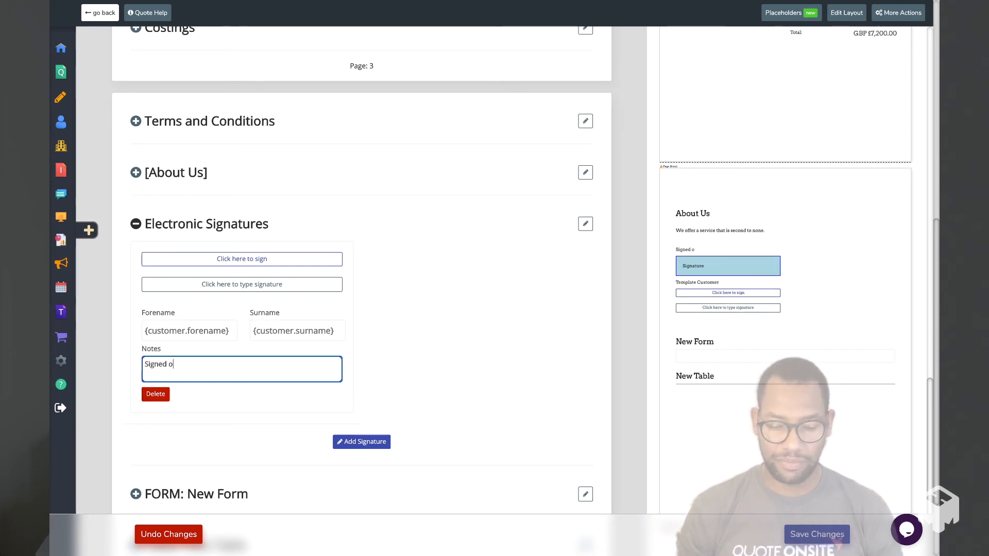
type("n behalf onf")
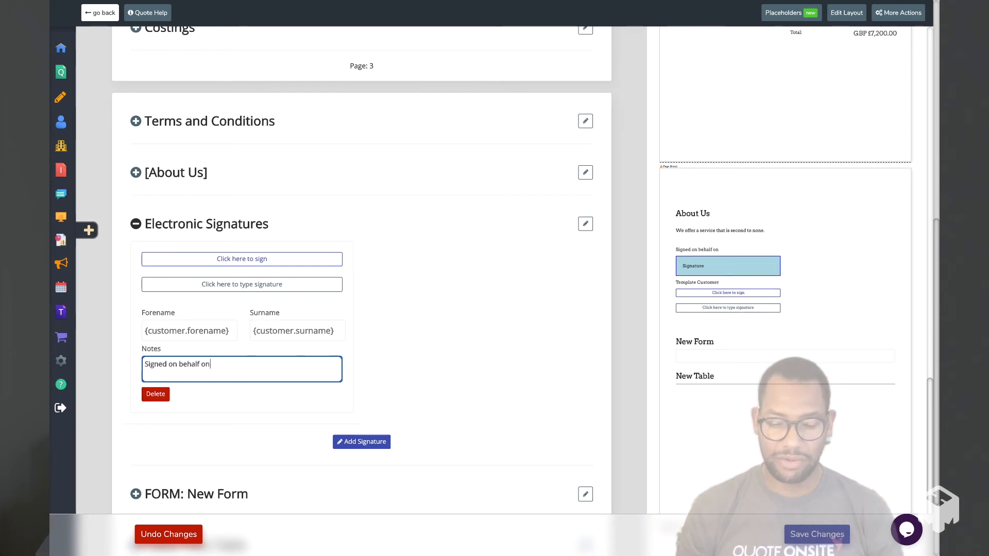
key("BackSpace")
key("BackSpace")
key("BackSpace")
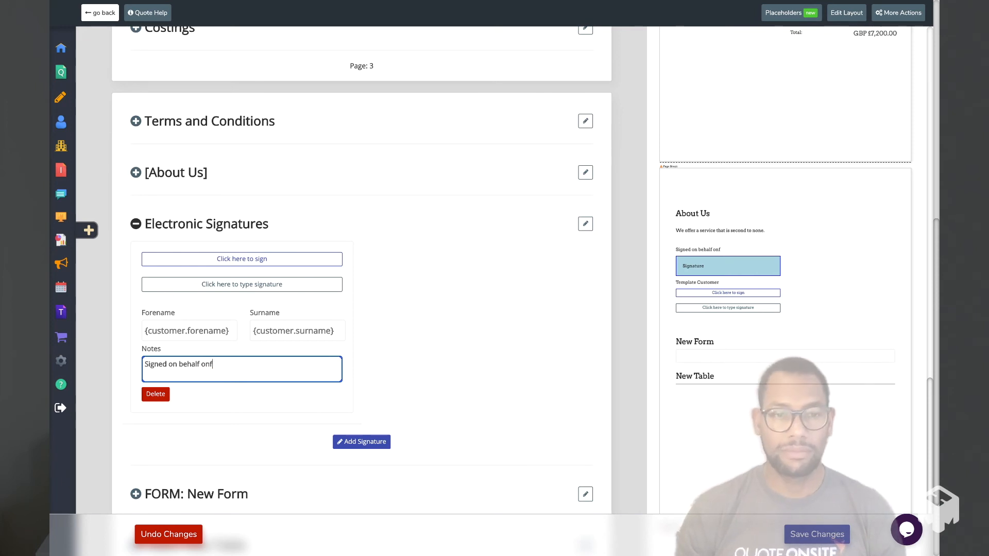
type("f")
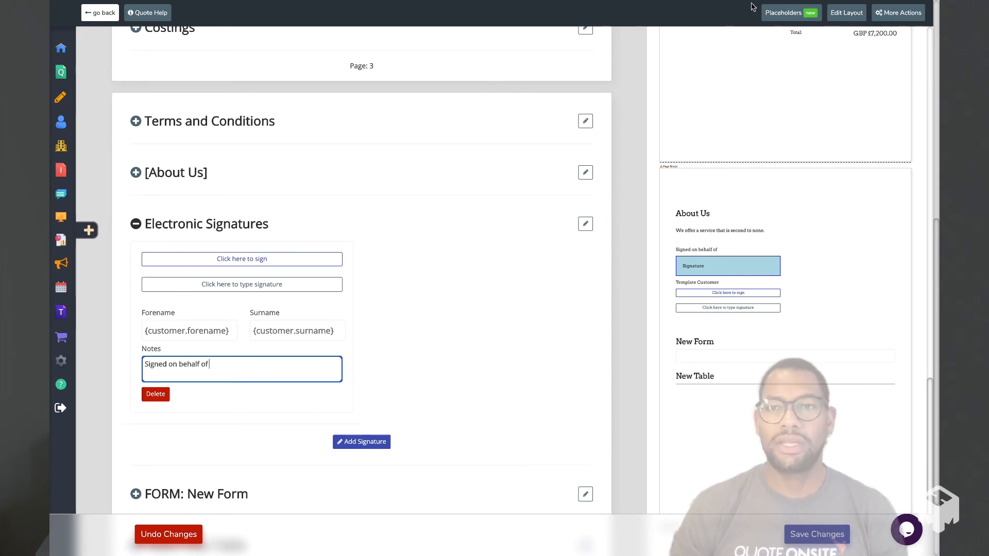
Append the {customer.companyname} placeholder to the end of the signature's notes and save the changes.
left_click(790, 12)
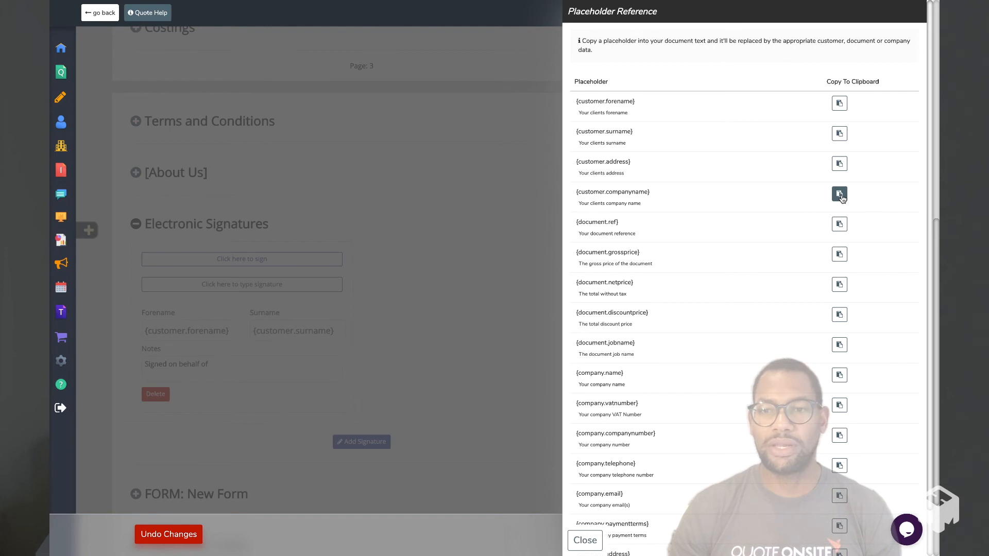
left_click(839, 195)
left_click(286, 365)
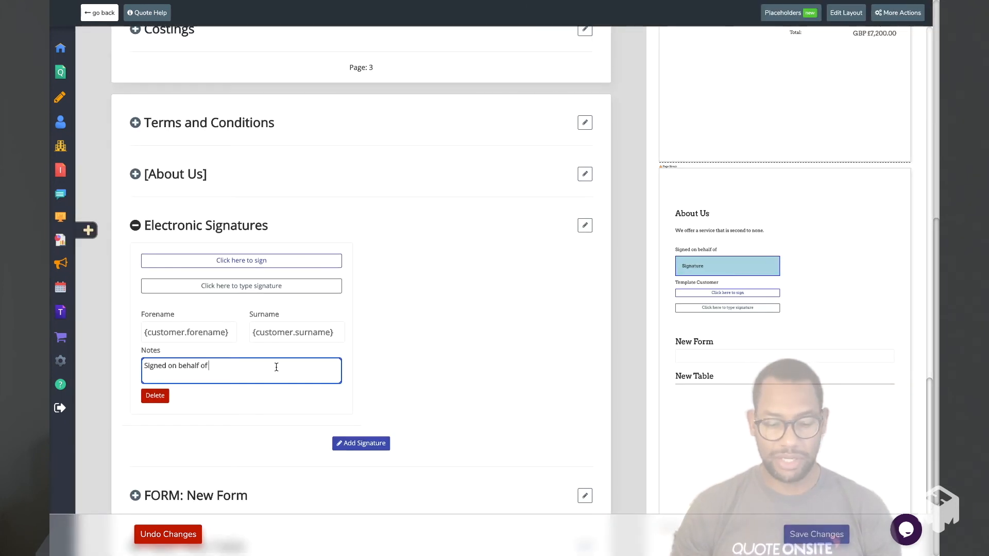
key("ctrl+v")
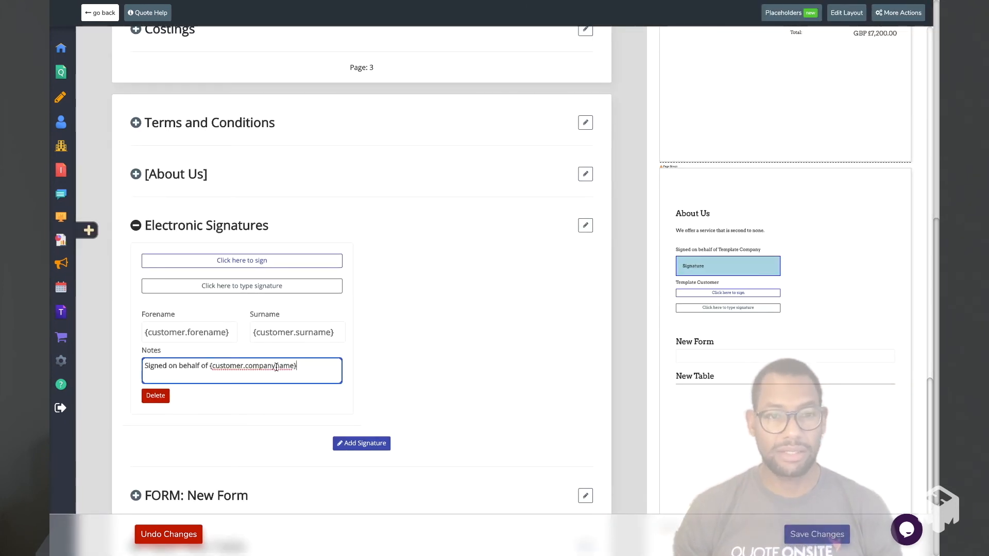
left_click(821, 535)
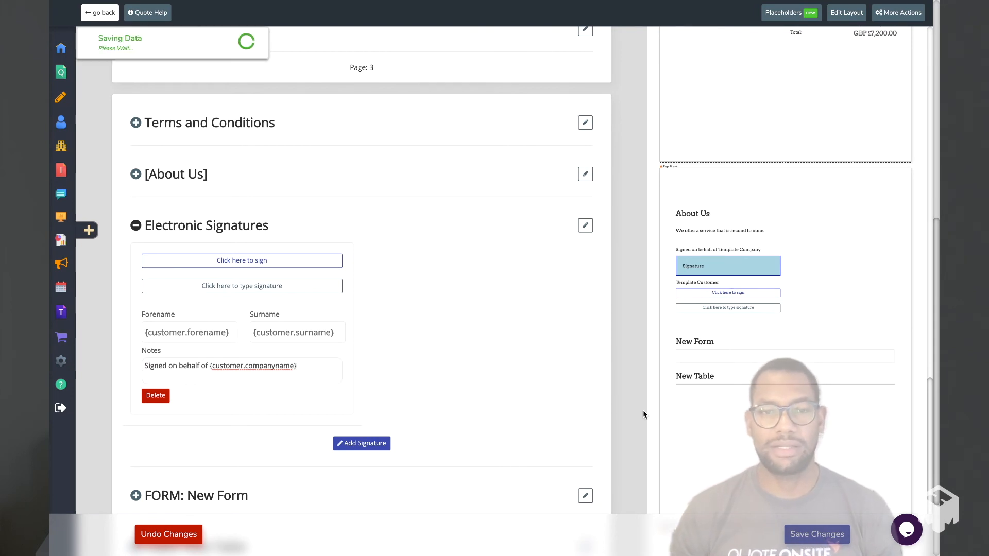
Title the new form Contact Information and save the changes.
scroll(442, 402, "down", 2)
left_click(256, 399)
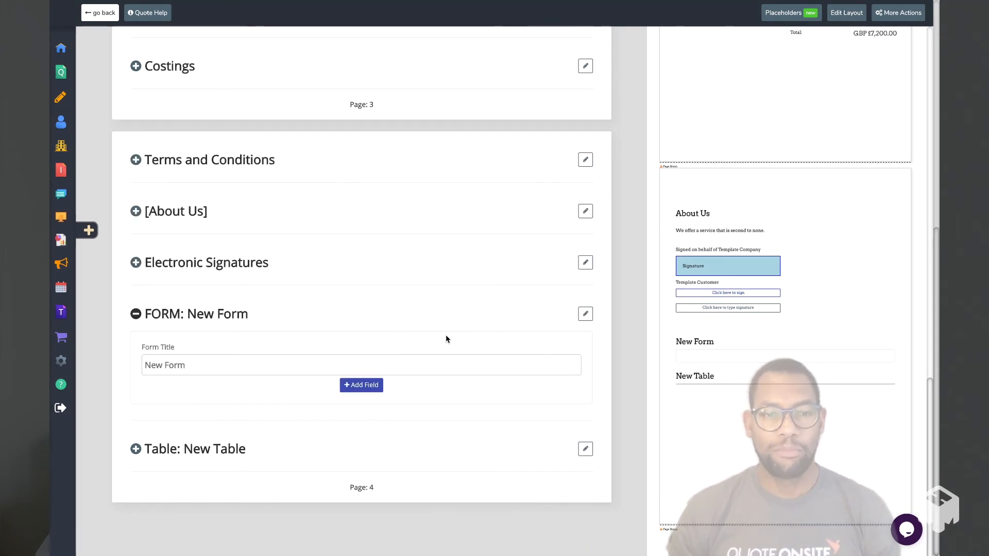
left_click(238, 367)
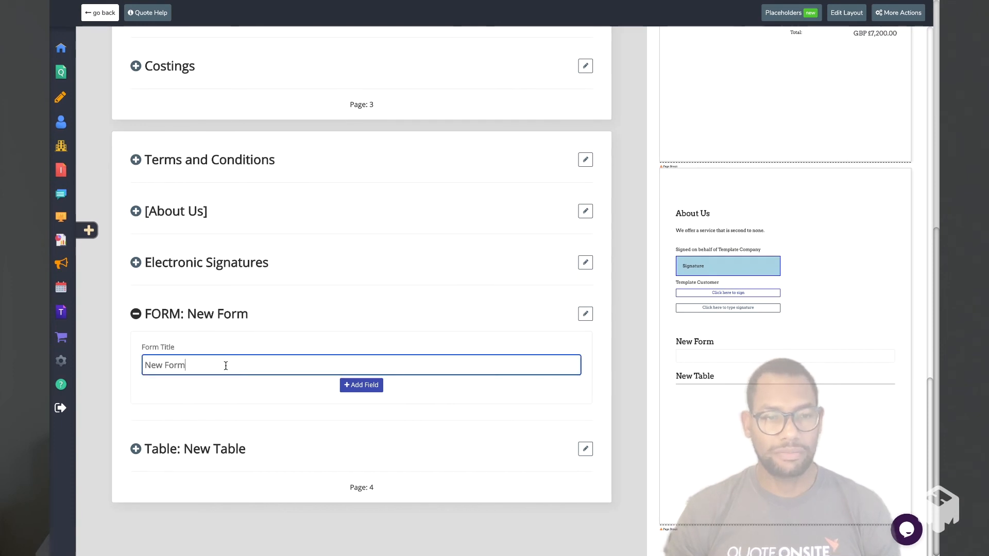
key("ctrl+a")
type("Contact us")
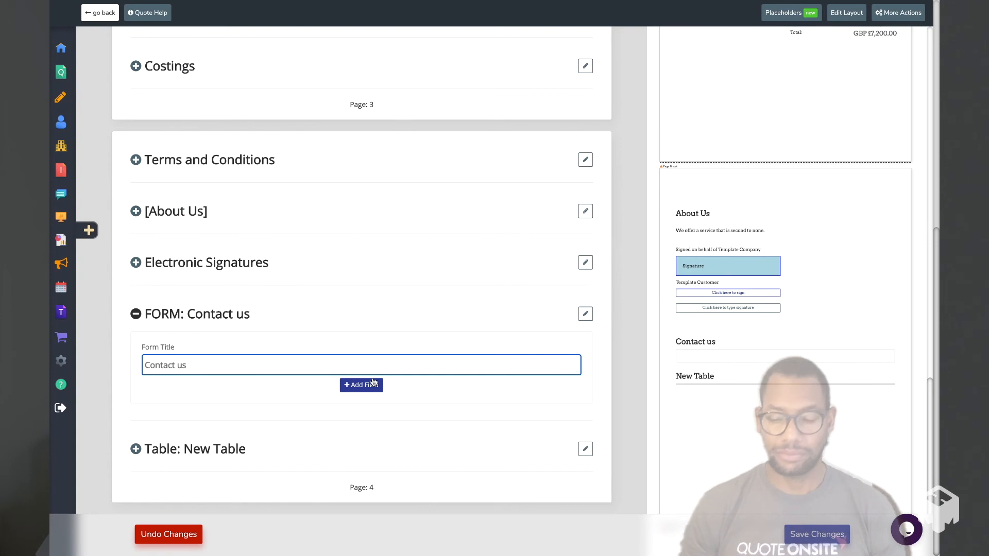
key("BackSpace")
key("BackSpace")
type("Information")
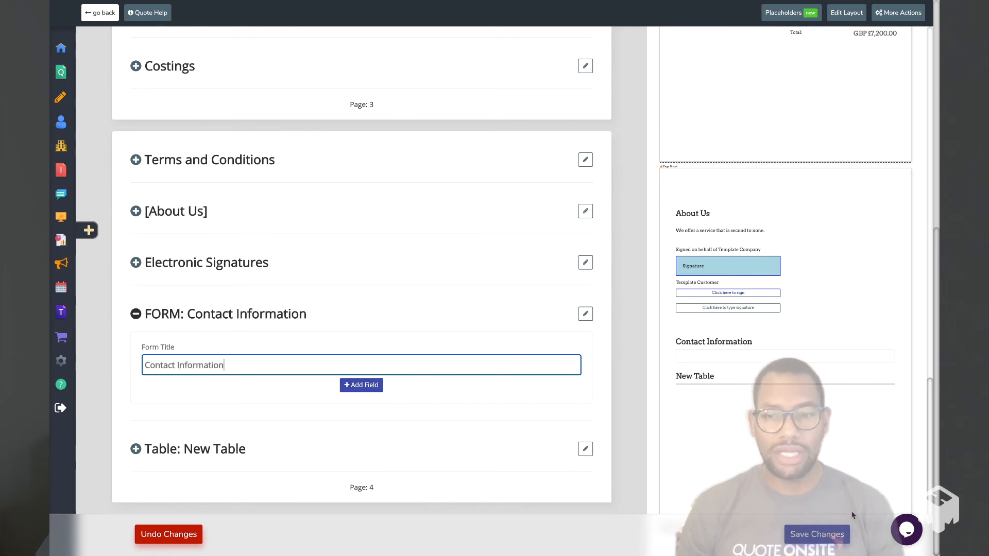
left_click(822, 536)
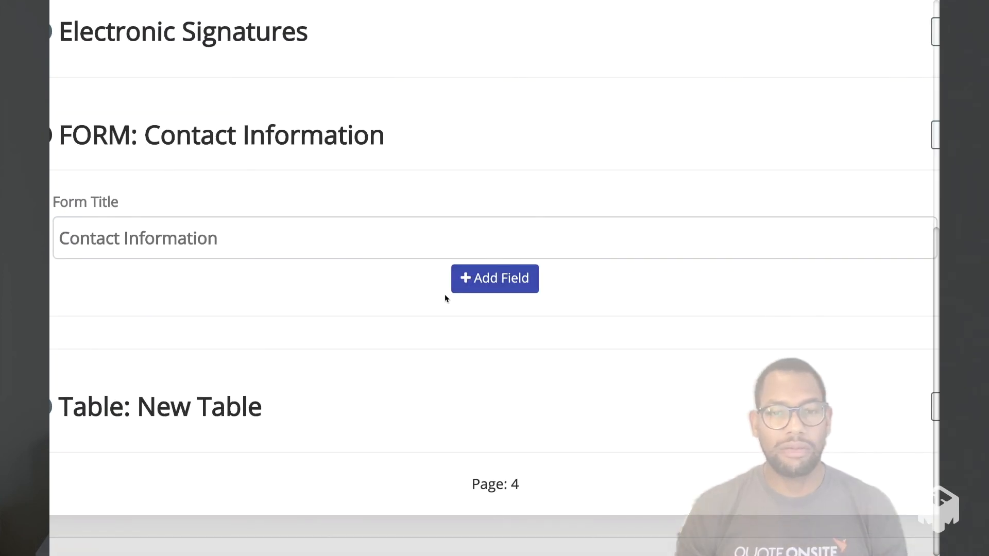
Add a text field labelled "Contact number" to the Contact Information form.
left_click(494, 278)
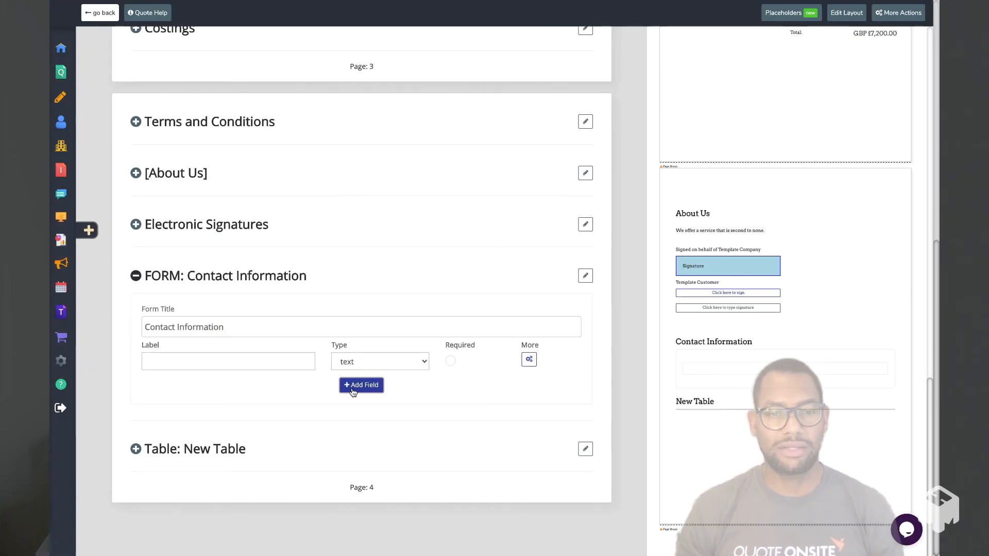
left_click(245, 361)
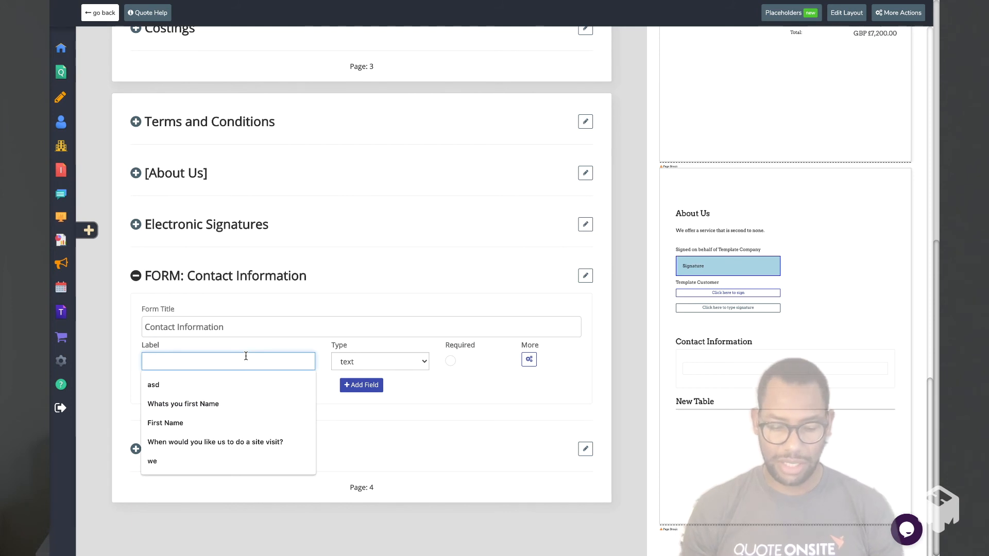
type("Contact number")
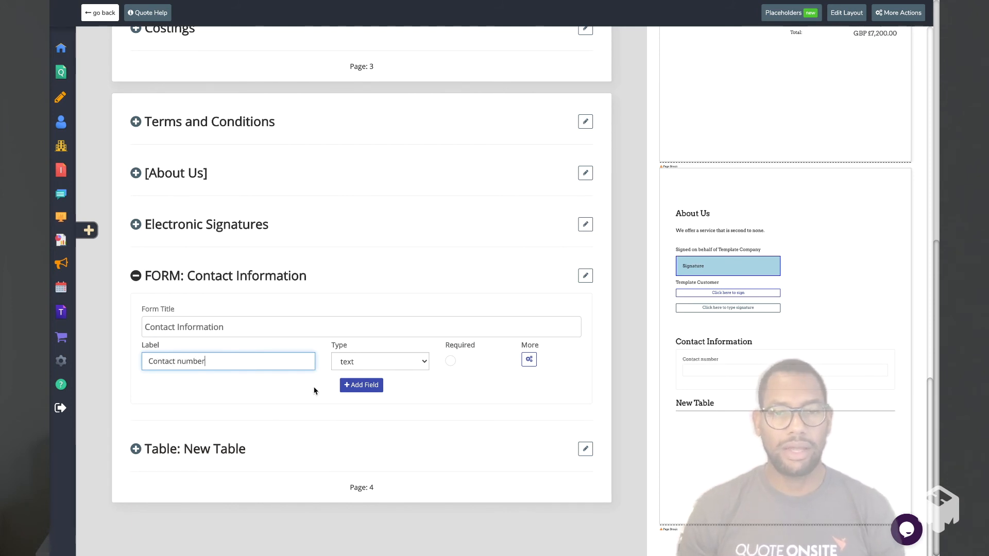
Add a second text field labelled "Email address" to the form and make the Contact number field required.
left_click(361, 385)
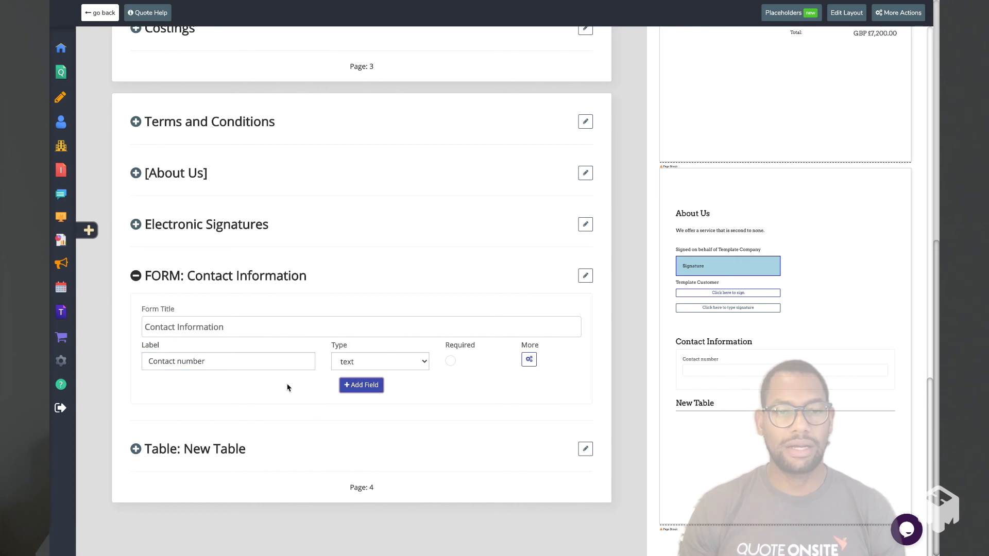
left_click(237, 363)
type("Email address")
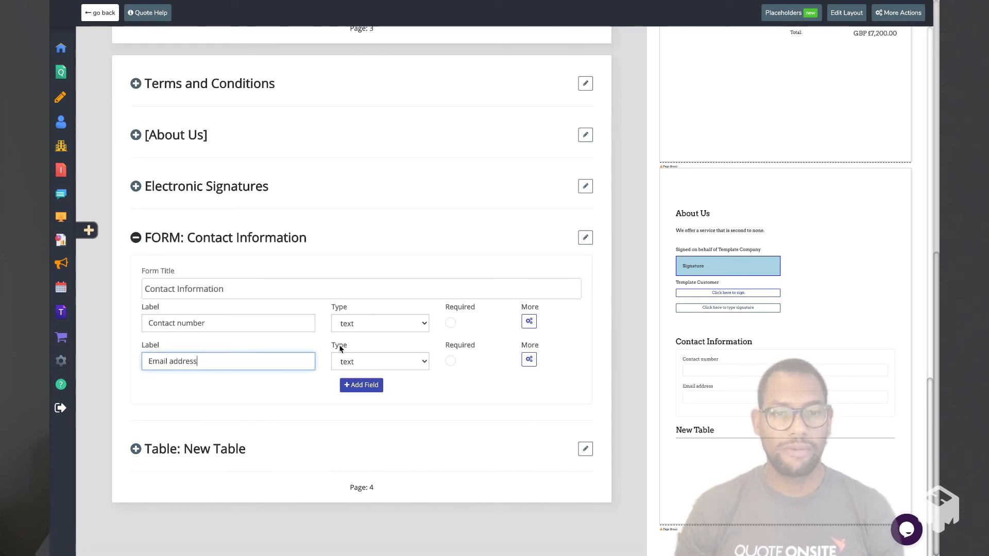
left_click(234, 394)
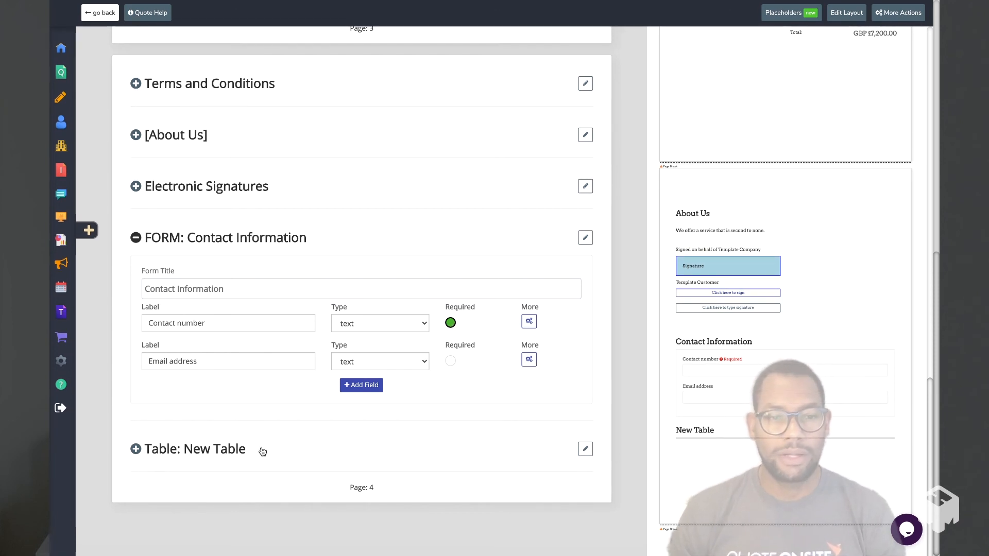
Expand the New Table section and give the table two rows and two columns.
left_click(215, 449)
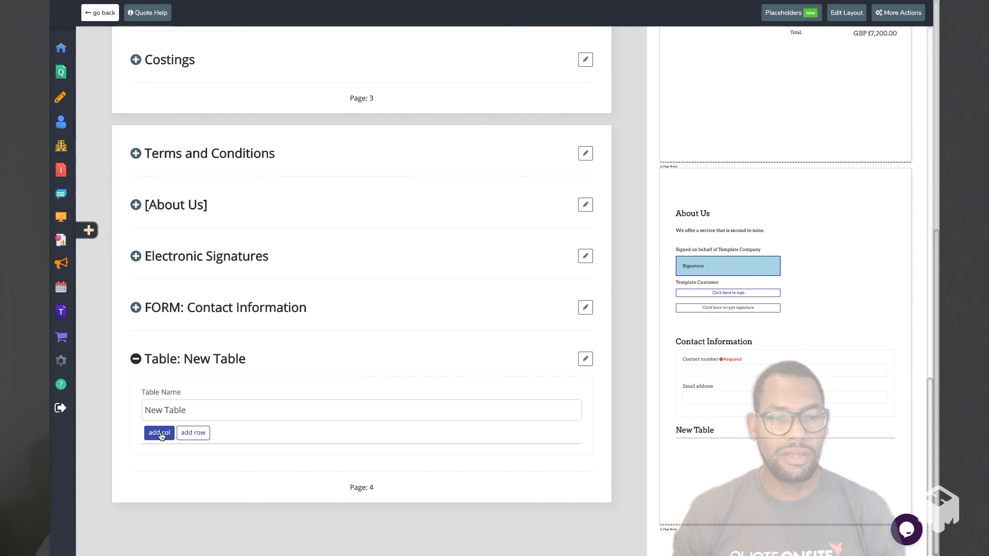
left_click(196, 433)
left_click(196, 433)
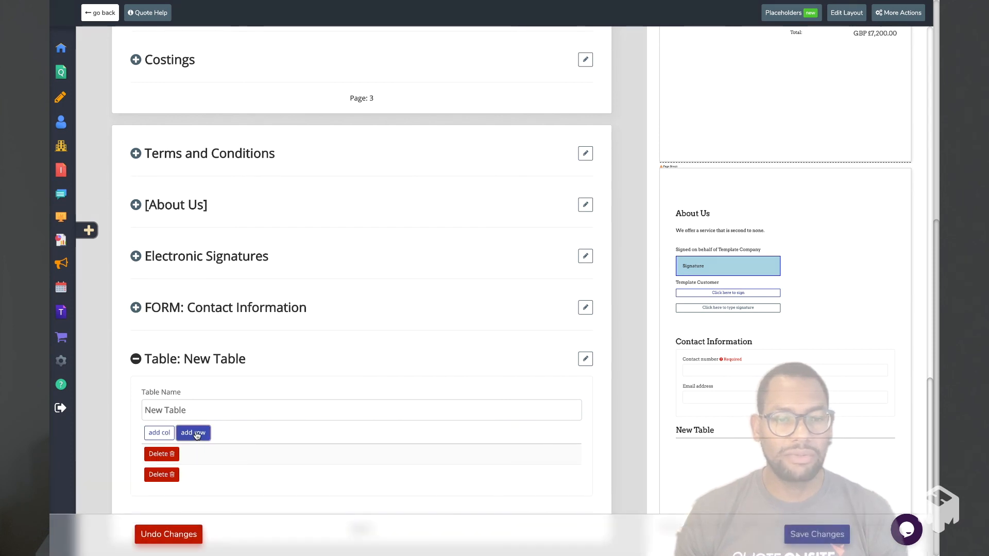
left_click(159, 434)
left_click(164, 436)
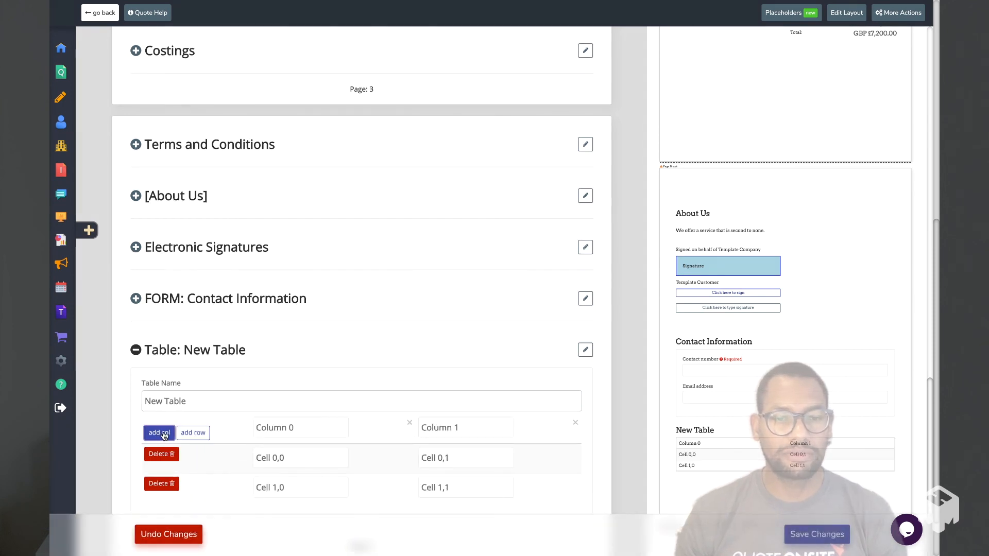
Name the two column headers of the new table "Heading 1" and "Heading 2".
left_click_drag(322, 432, 208, 425)
type("Head")
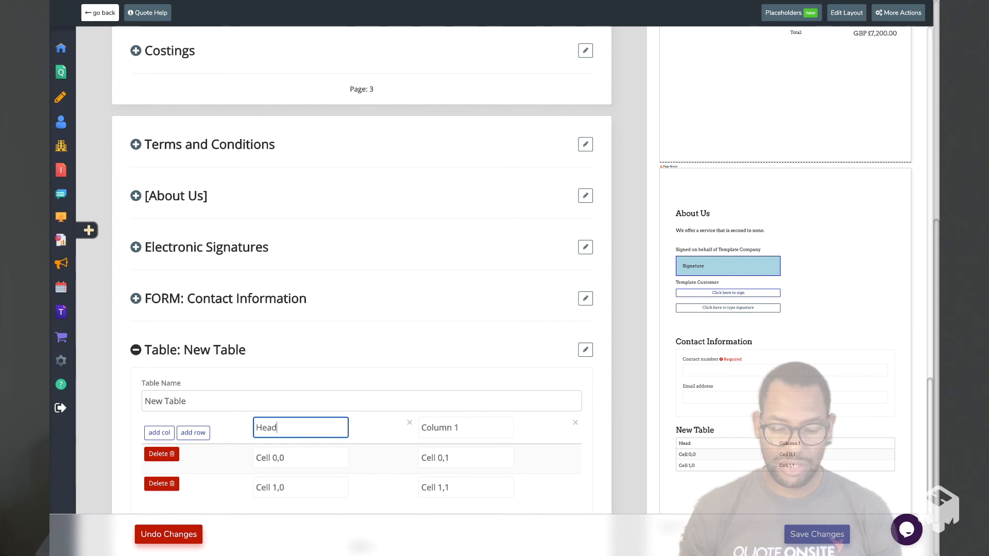
type("ing 1")
key("Tab")
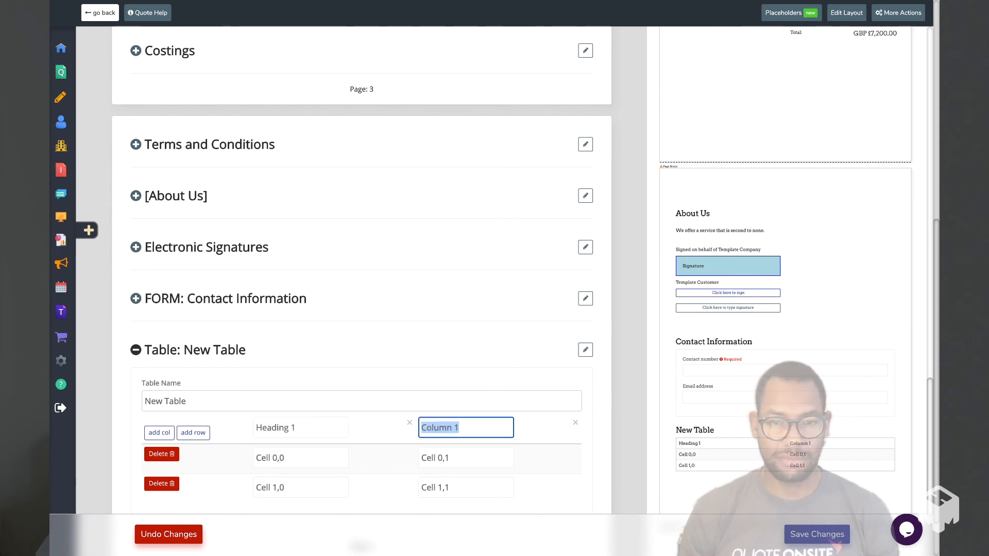
type("Heading")
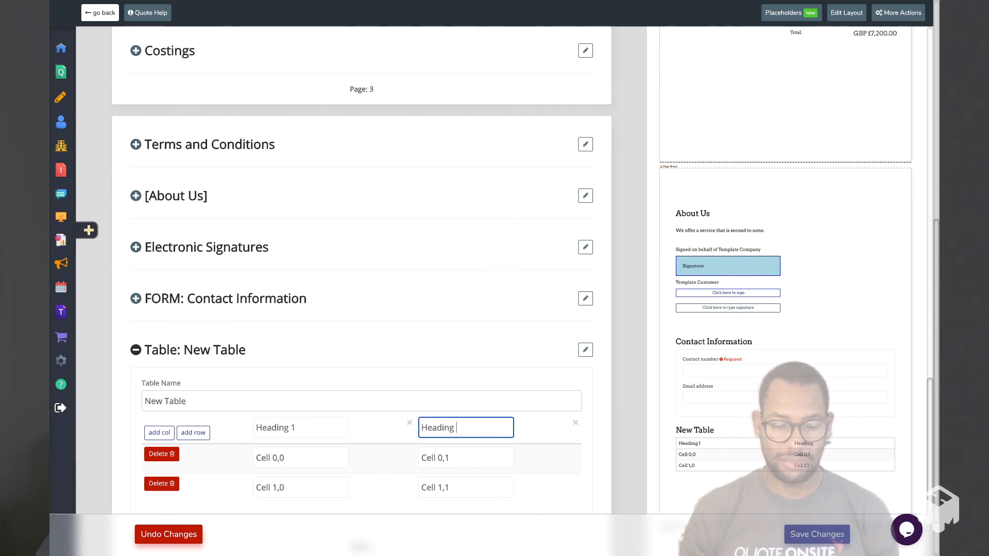
key("Tab")
Fill the table's four cells row by row with "Item 1", "Item 2", "Item 3" and "Item 4", and save the changes.
key("Tab")
type("Item 1")
key("Tab")
type("Item 2")
key("Tab")
type("Item 3")
key("Tab")
type("Item 4")
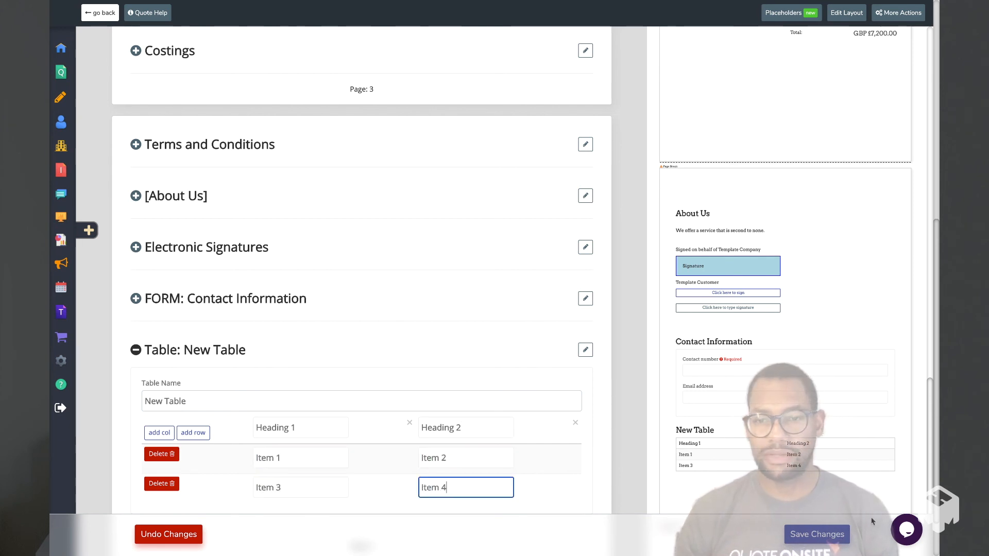
left_click(824, 537)
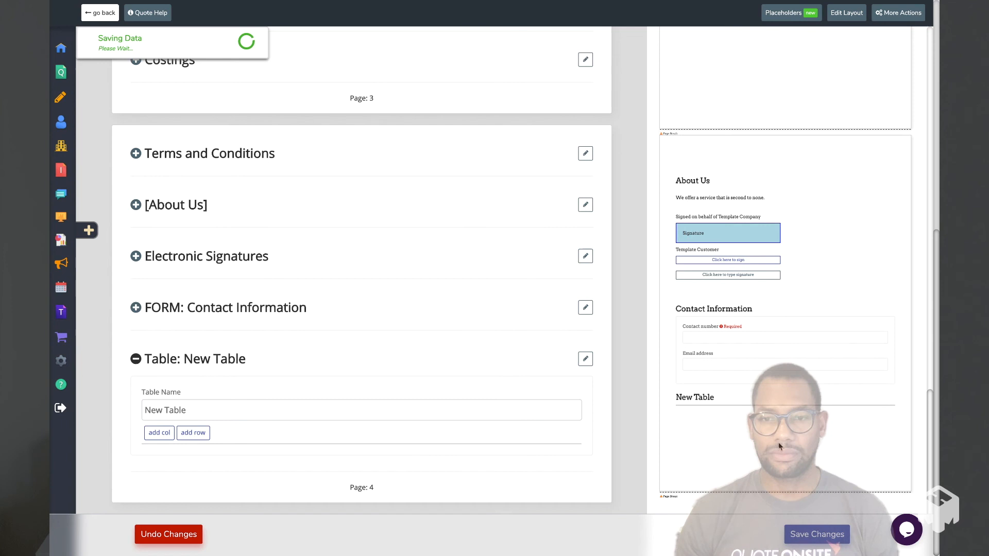
scroll(631, 368, "down", 2)
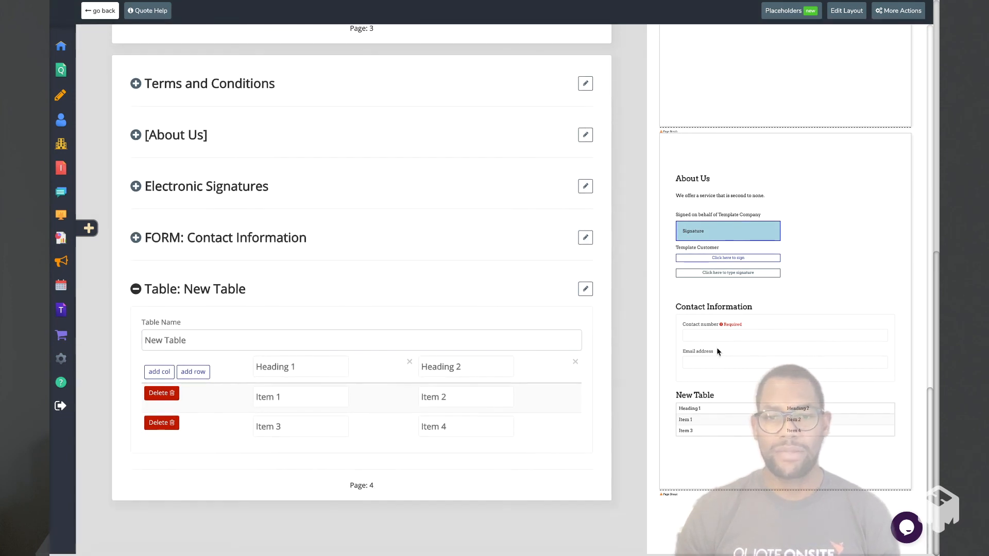
Attach the file BH Domestic.jpg from the Downloads folder to the template.
scroll(613, 339, "up", 8)
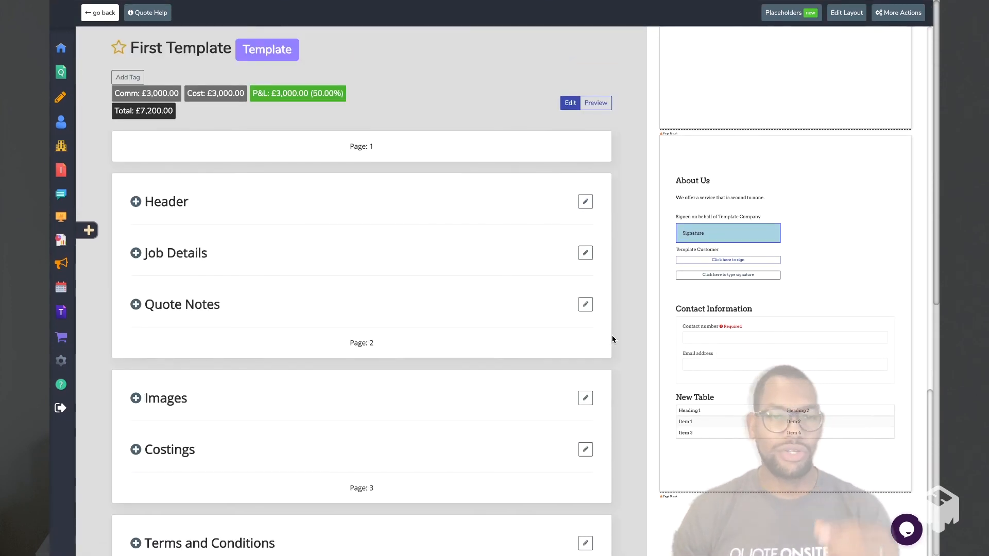
scroll(736, 303, "up", 6)
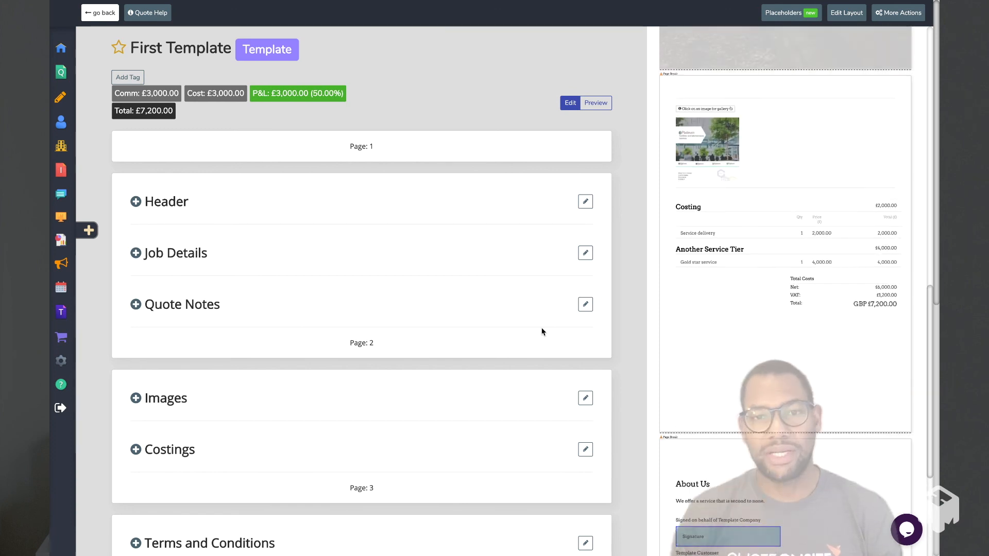
scroll(543, 332, "up", 1)
scroll(655, 250, "up", 6)
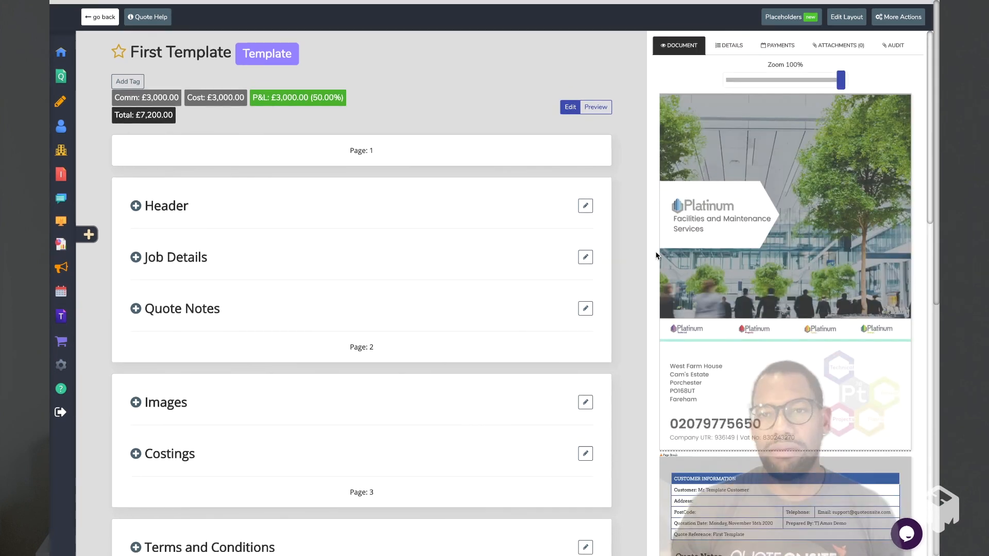
left_click(837, 43)
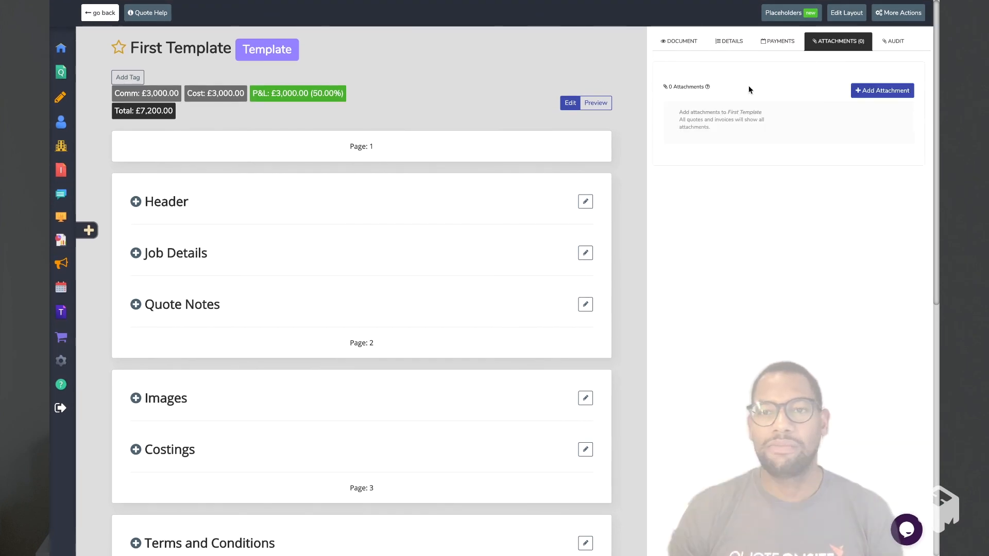
left_click(878, 93)
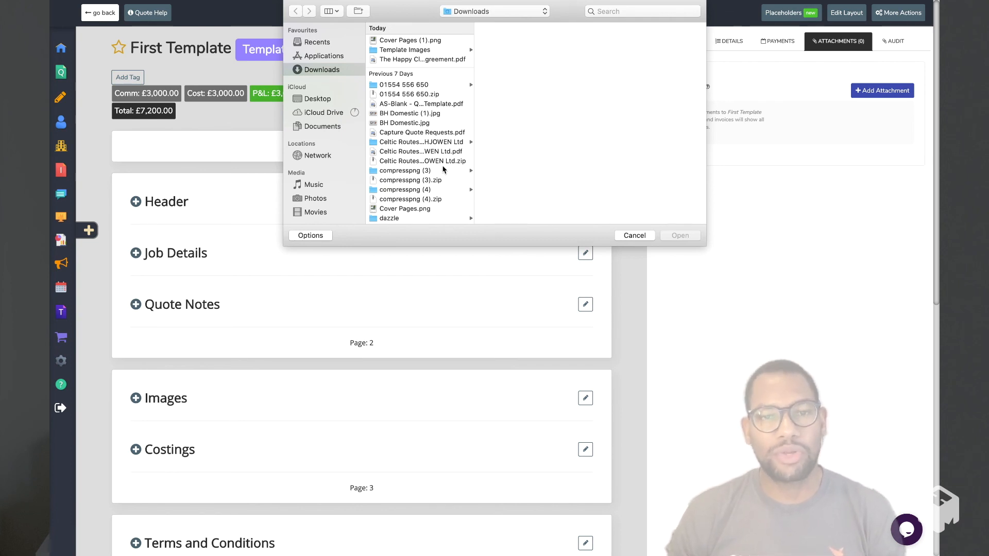
left_click(393, 123)
left_click(680, 236)
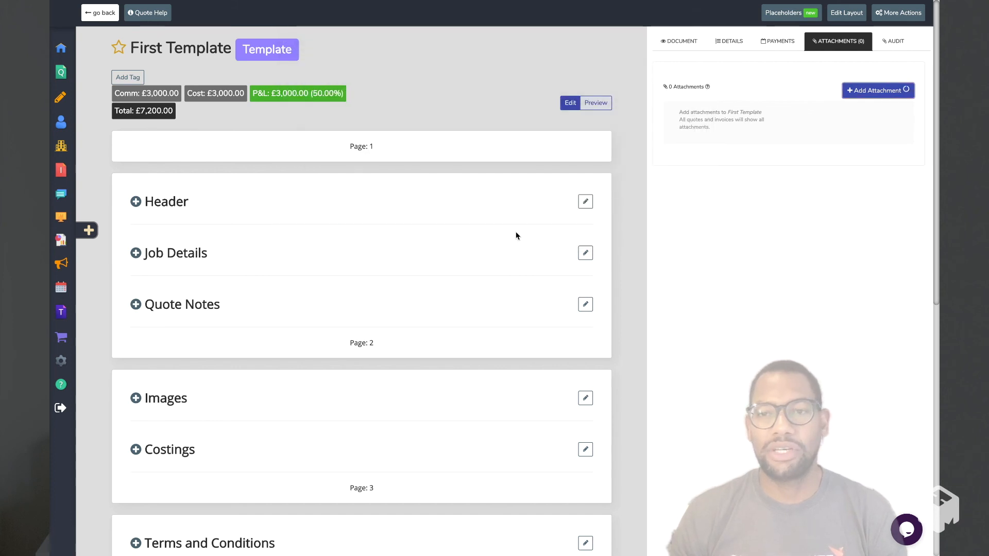
Describe the BH Domestic.jpg attachment as "Example files" and save the changes.
left_click(721, 145)
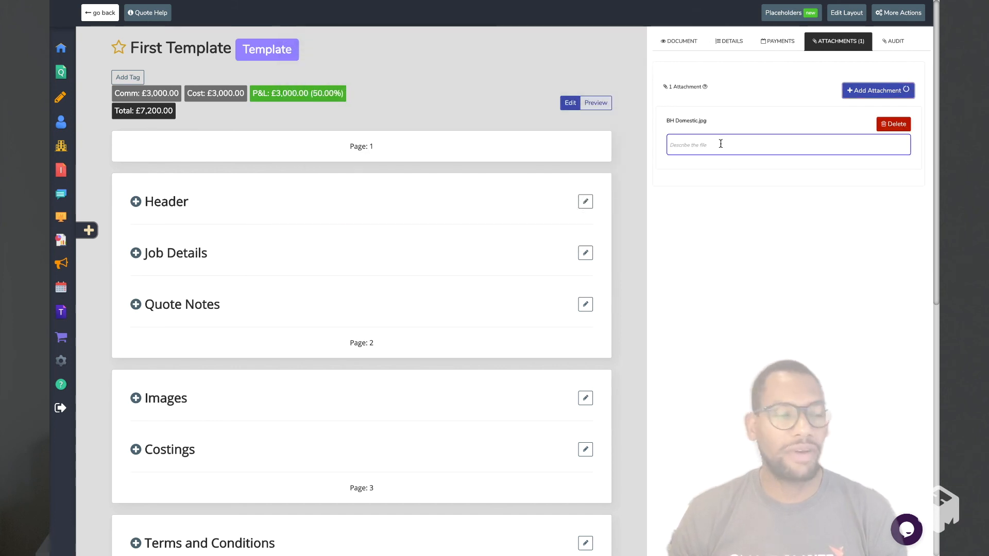
type("Example files")
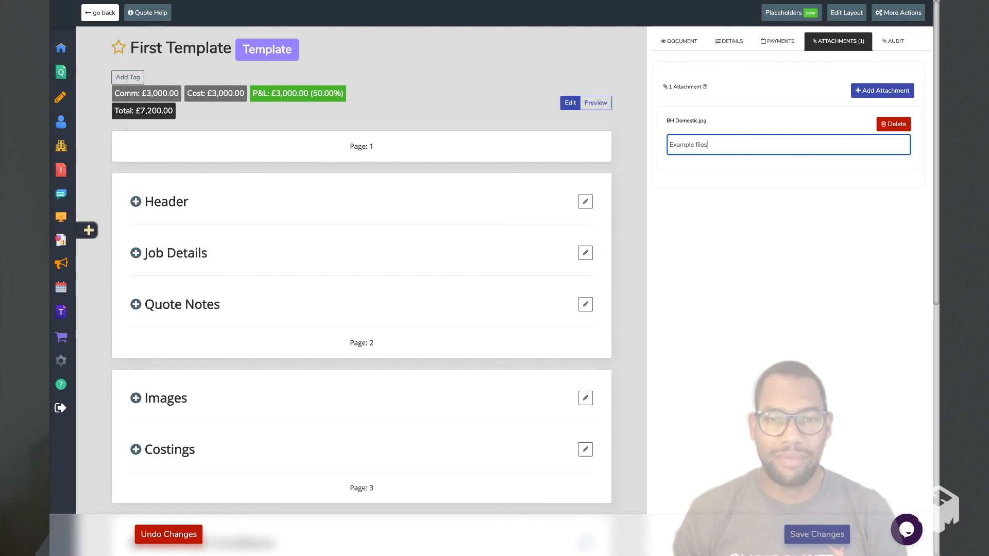
left_click(822, 290)
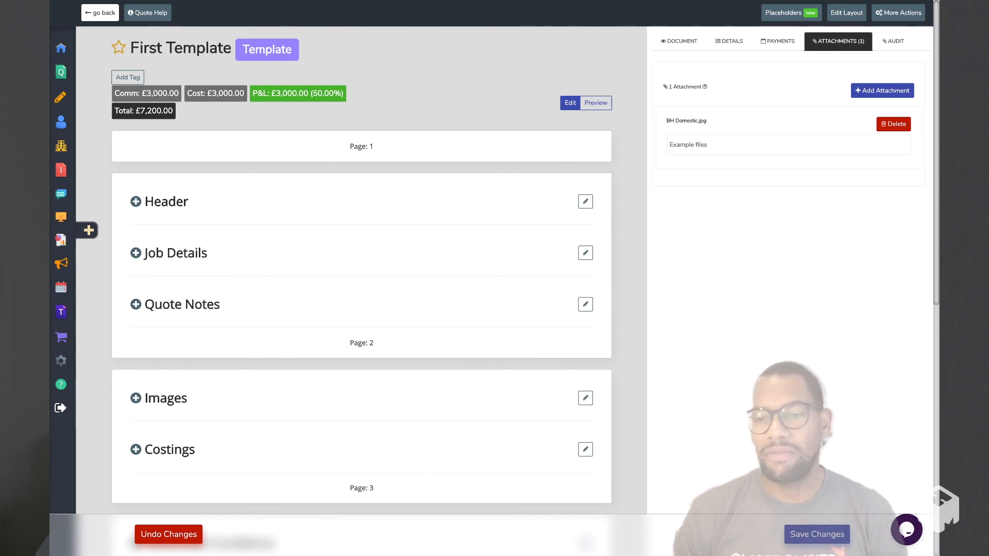
left_click(818, 536)
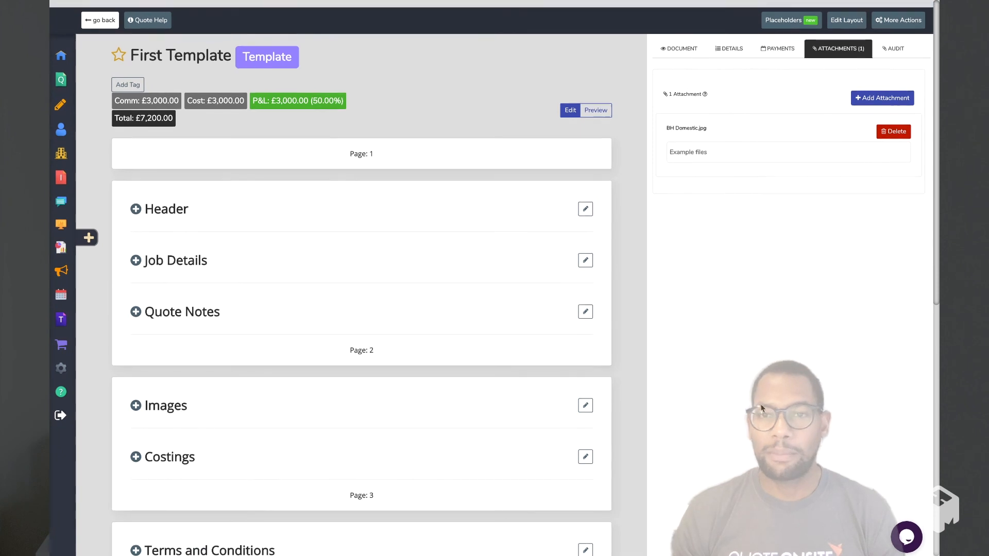
scroll(505, 223, "down", 5)
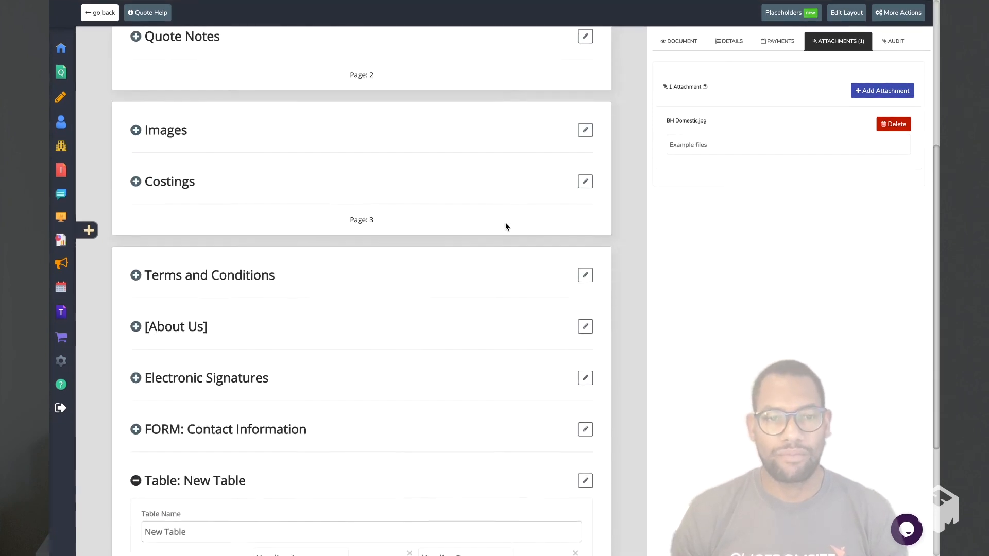
scroll(505, 226, "down", 1)
scroll(634, 213, "up", 3)
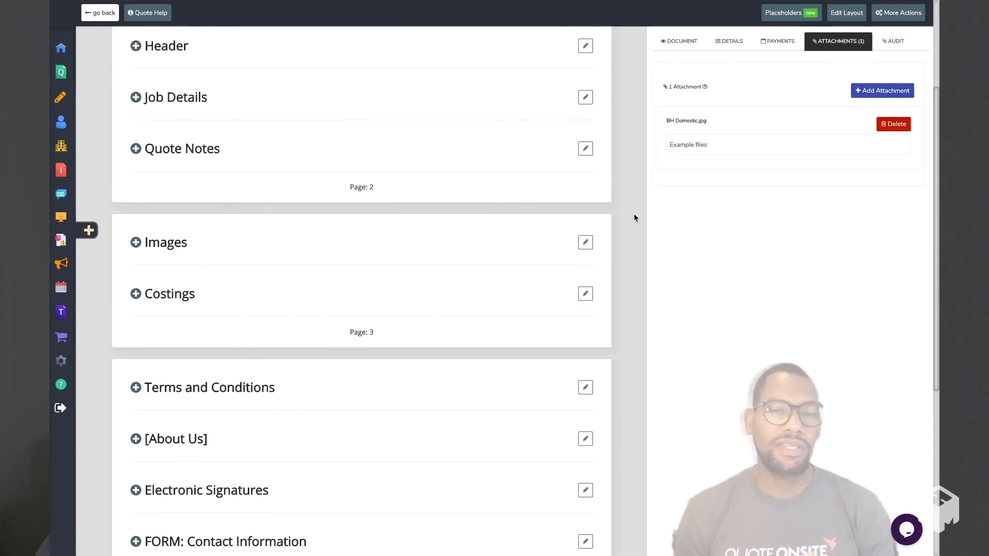